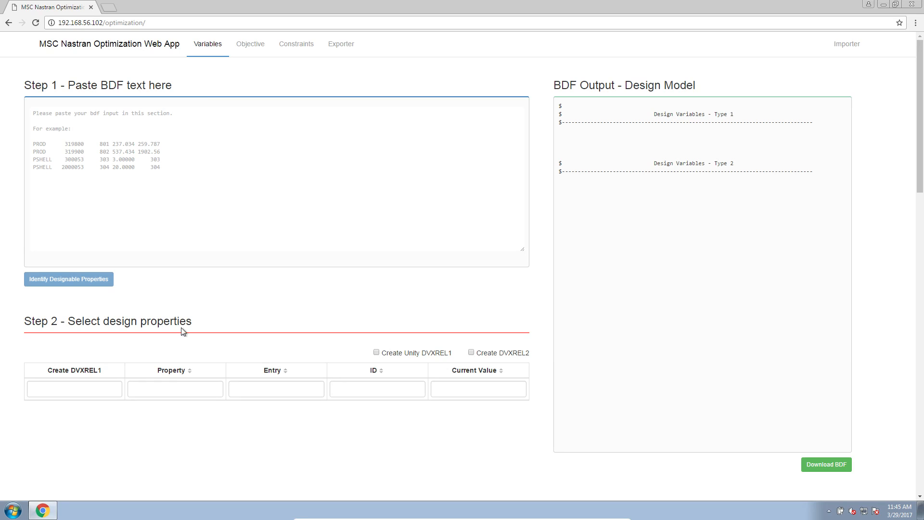
# Step: View the Three-Bar Truss page of the user's guide, and open dsoug1.dat from the virtual machine's desktop
pyautogui.hotkey('alt', 'Tab')
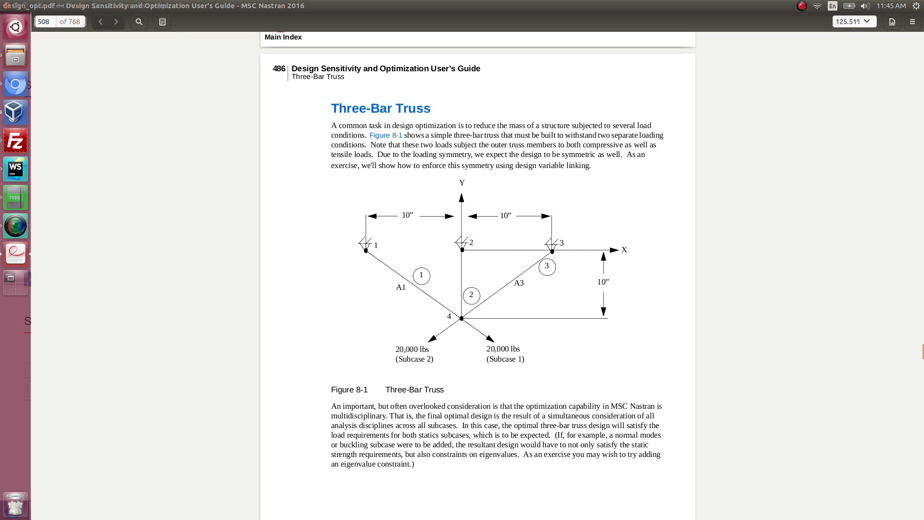
pyautogui.click(18, 6)
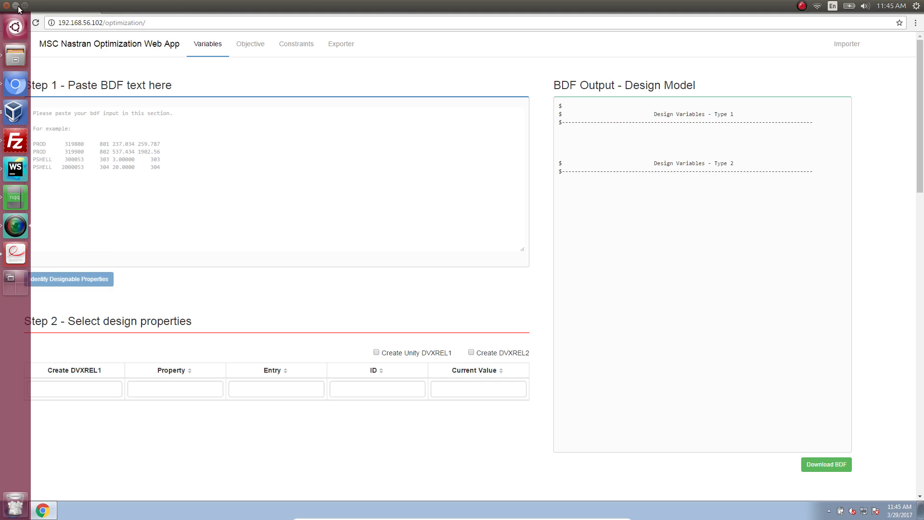
pyautogui.click(53, 509)
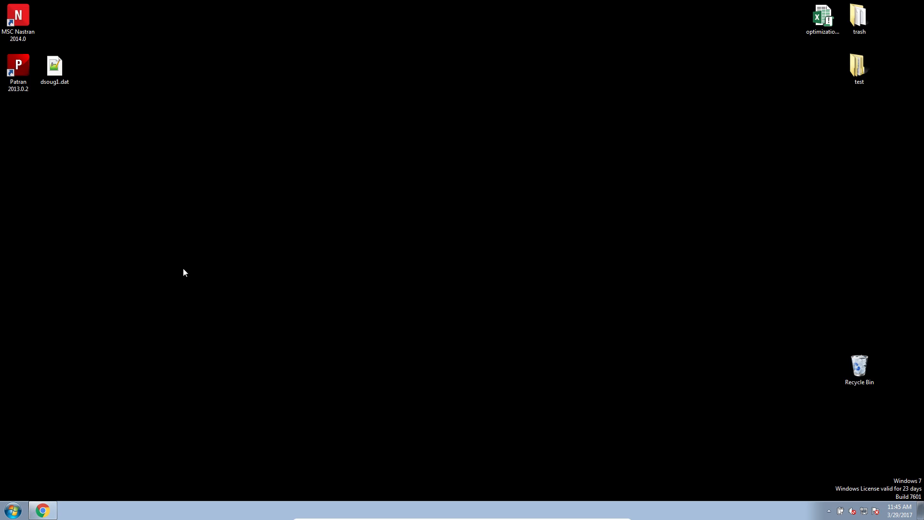
pyautogui.doubleClick(64, 77)
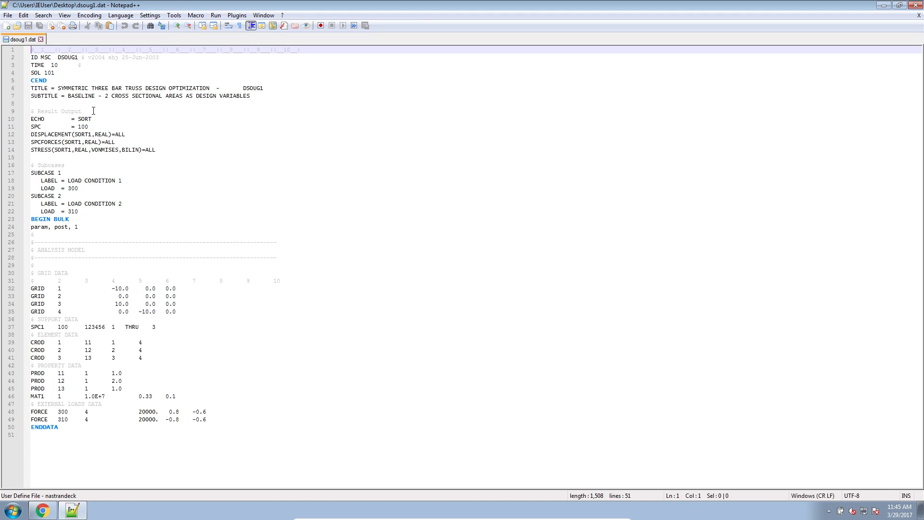
# Step: Copy the entire text of dsoug1.dat
pyautogui.click(110, 265)
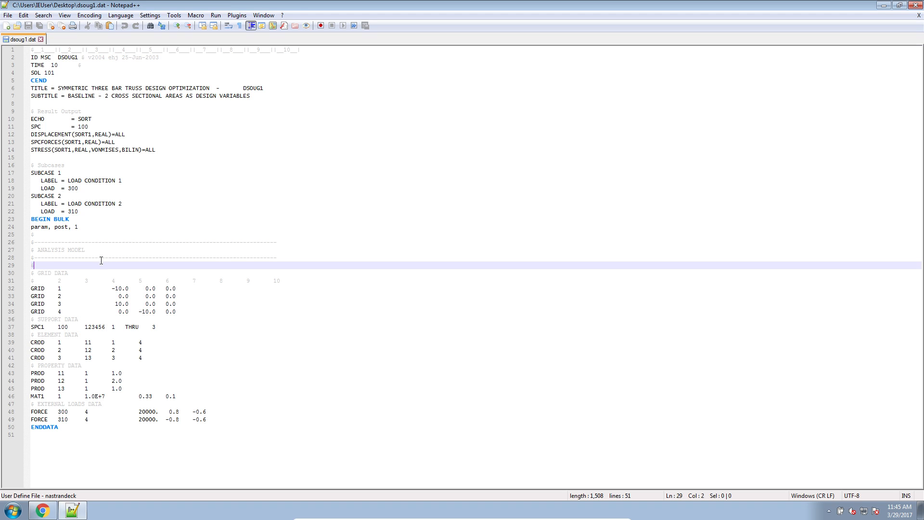
pyautogui.moveTo(138, 426); pyautogui.dragTo(137, 431)
pyautogui.hotkey('ctrl', 'a')
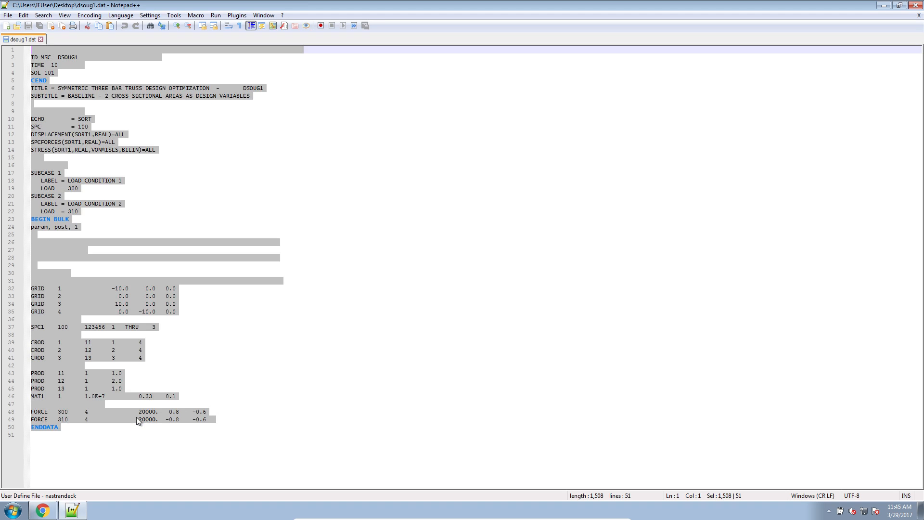
pyautogui.rightClick(117, 314)
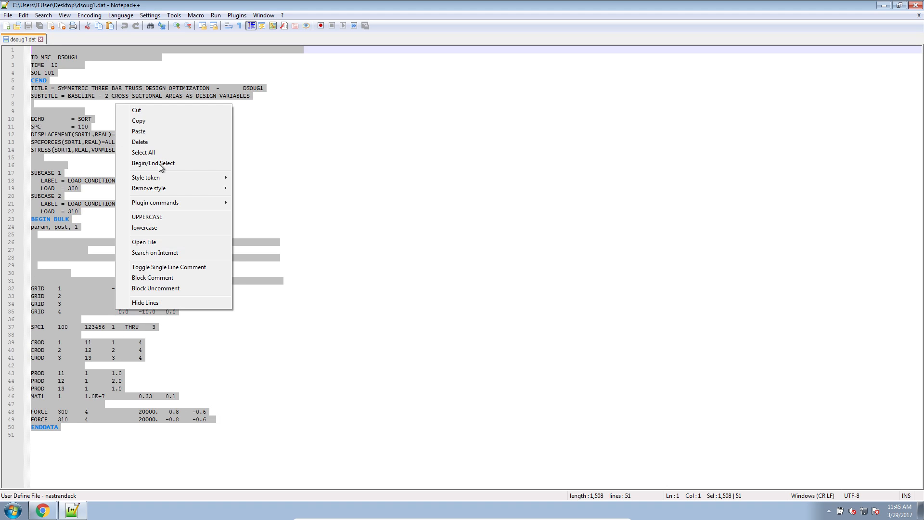
pyautogui.click(152, 122)
# Step: Switch to the optimization web app, insert the copied BDF text under Step 1 and identify the designable properties
pyautogui.click(55, 510)
pyautogui.click(159, 190)
pyautogui.rightClick(144, 182)
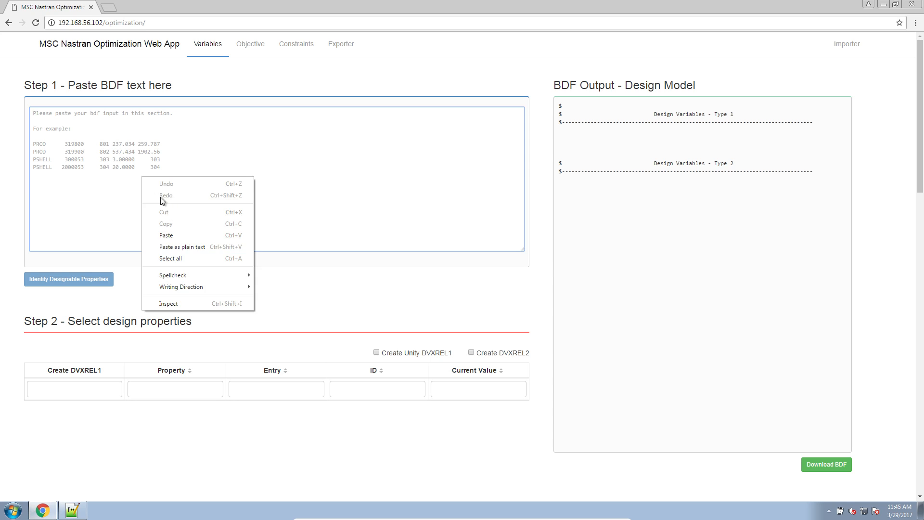
pyautogui.click(172, 233)
pyautogui.click(95, 275)
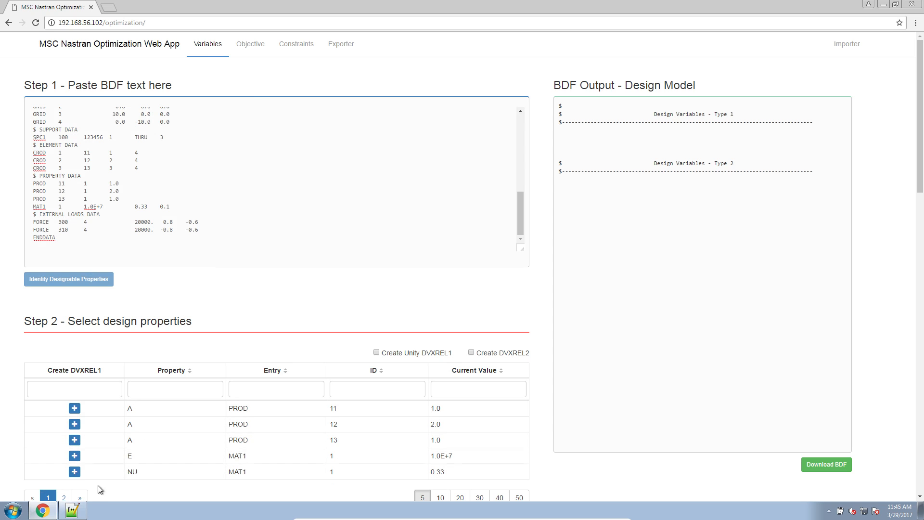
# Step: Examine the SOL 101 line of dsoug1.dat in Notepad++ and the bulk data pasted into the web app
pyautogui.click(72, 510)
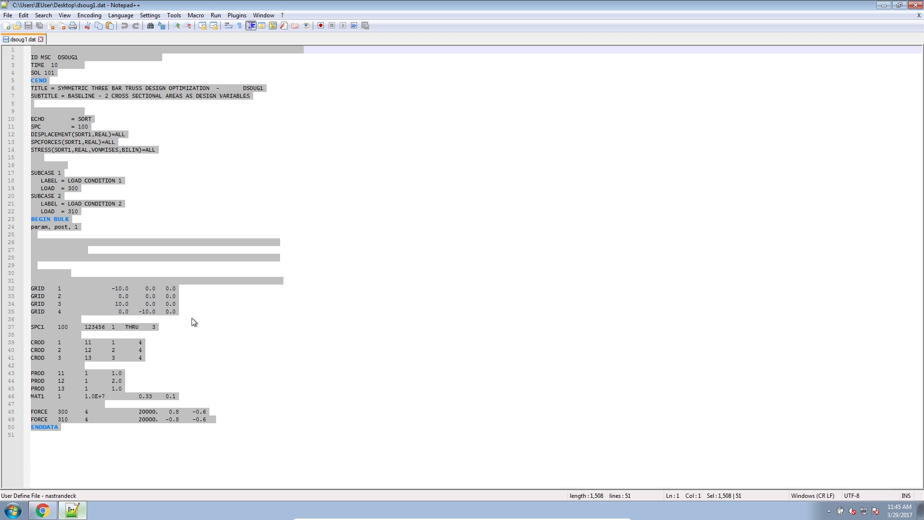
pyautogui.click(61, 79)
pyautogui.moveTo(55, 72); pyautogui.dragTo(32, 75)
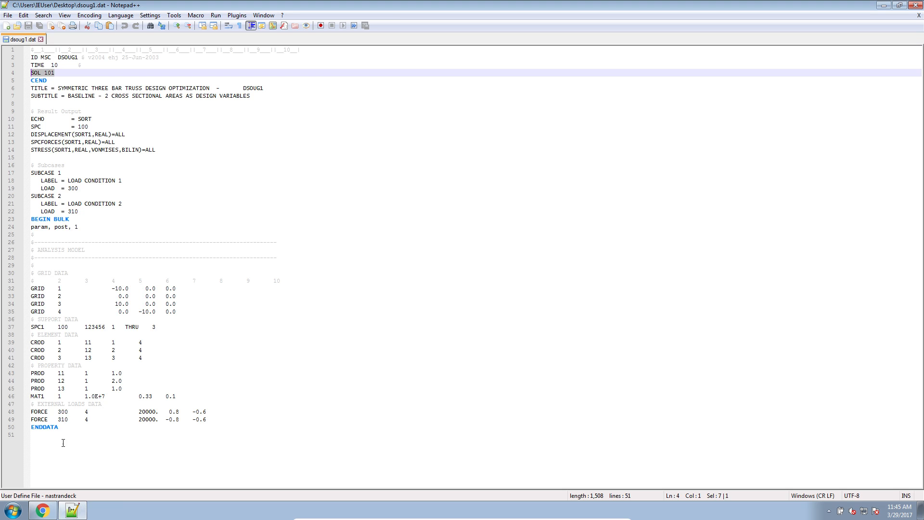
pyautogui.click(51, 507)
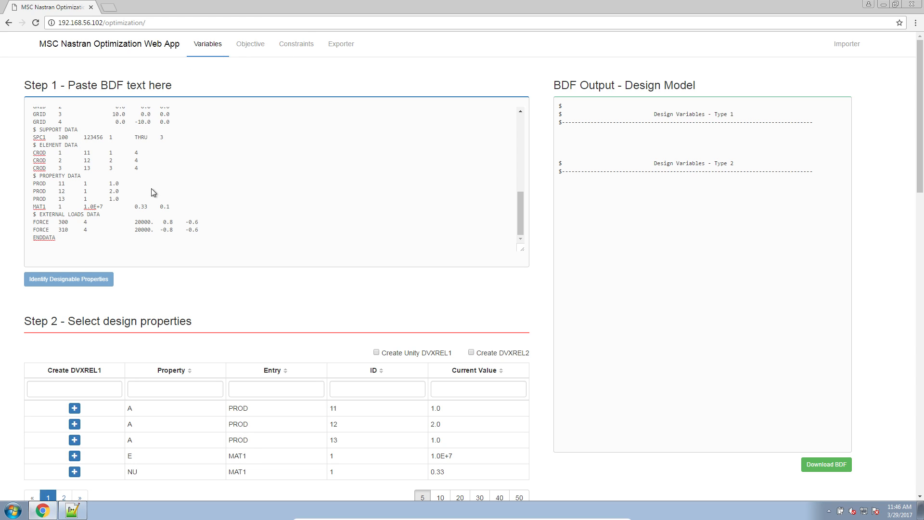
pyautogui.moveTo(68, 114); pyautogui.dragTo(124, 248)
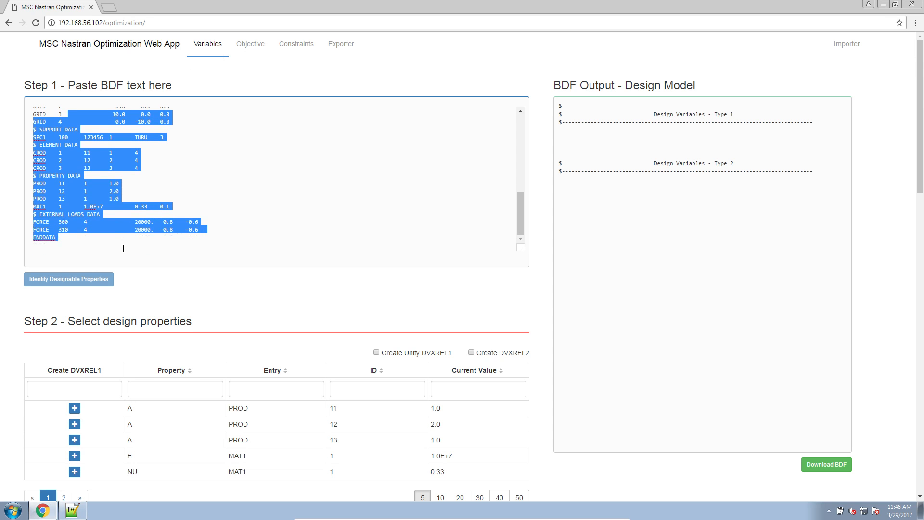
# Step: List 10 design properties per page and create DVXREL1 variables for property A of PROD 11, 12 and 13
pyautogui.scroll(-4, 122, 247)
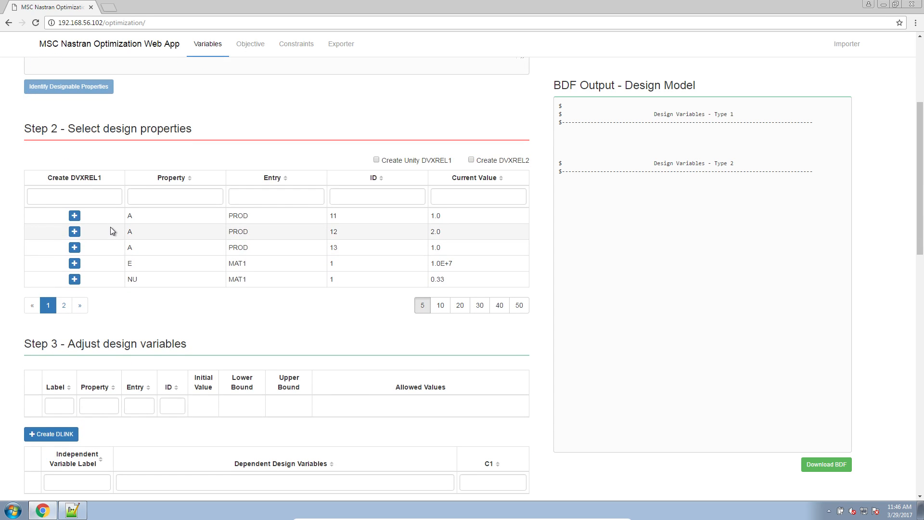
pyautogui.click(440, 305)
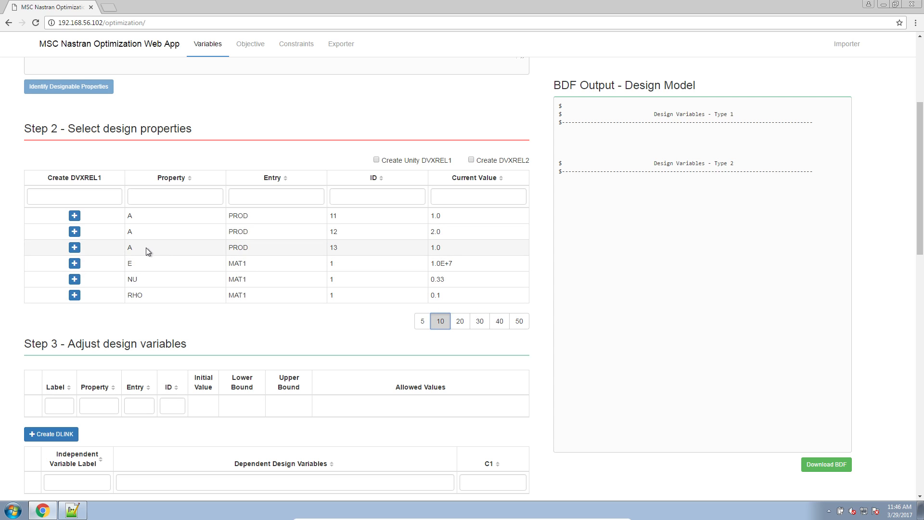
pyautogui.scroll(-2, 144, 250)
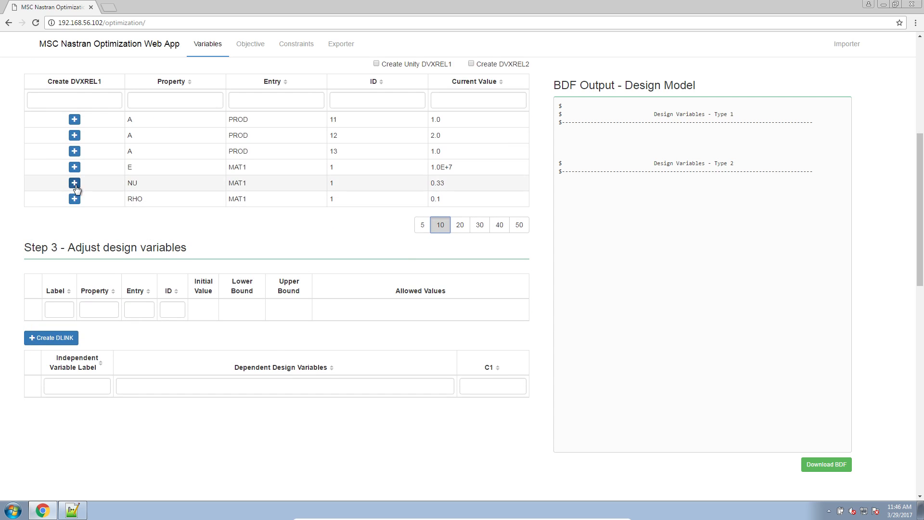
pyautogui.click(74, 120)
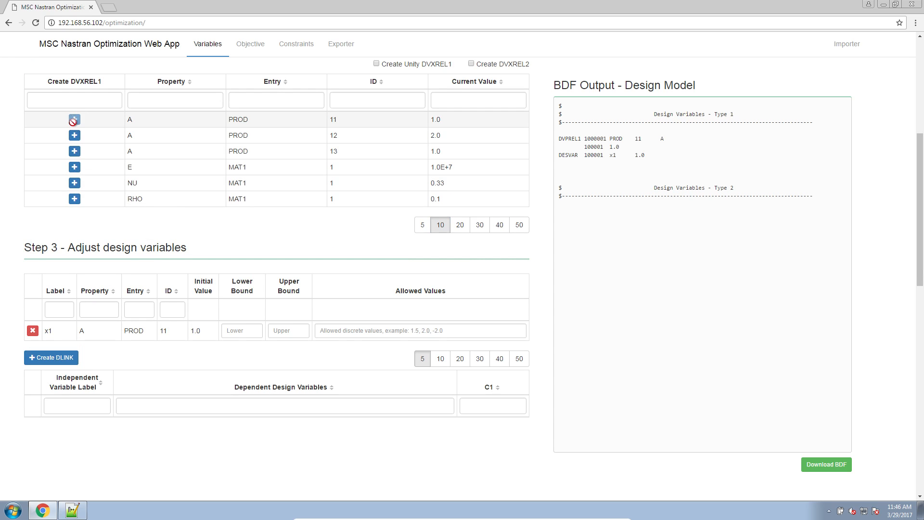
pyautogui.click(75, 135)
pyautogui.click(75, 151)
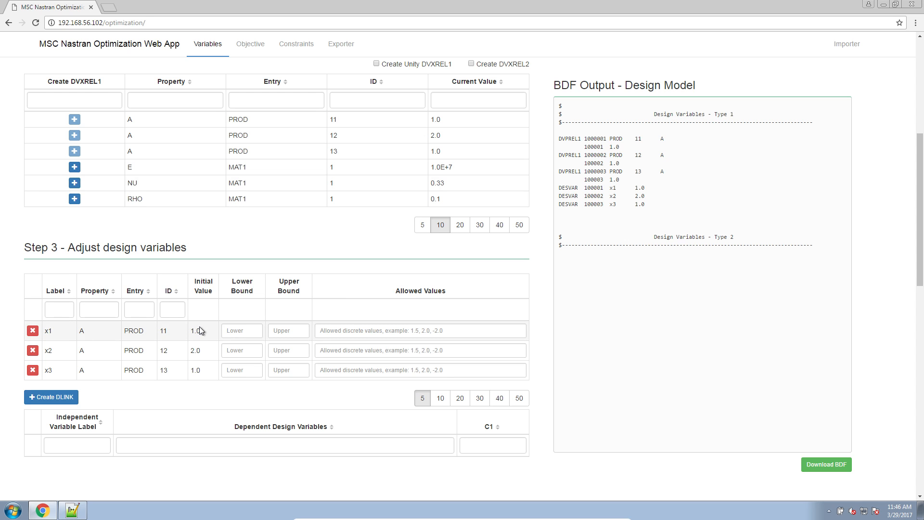
# Step: Set design variable x1's lower bound to .01 and its upper bound to 100
pyautogui.click(234, 332)
pyautogui.write('.01')
pyautogui.press('Tab')
pyautogui.write('100')
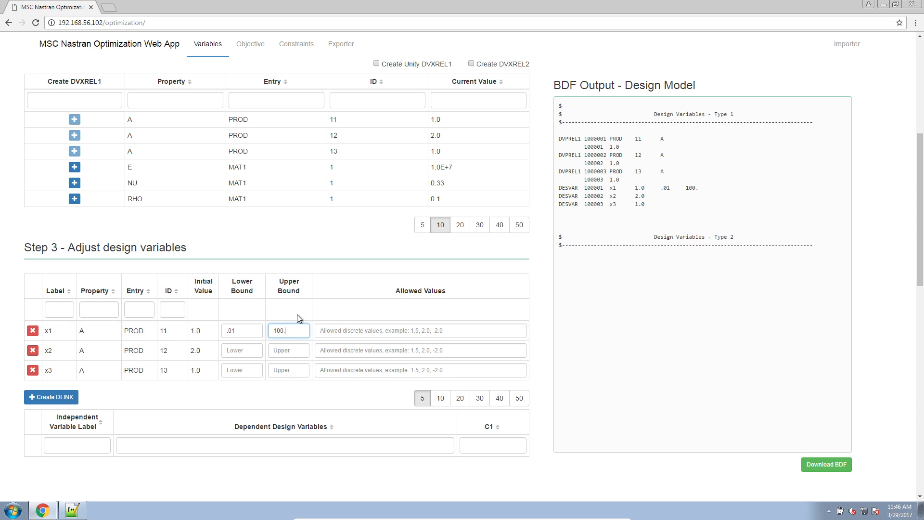
pyautogui.moveTo(296, 331); pyautogui.dragTo(274, 332)
pyautogui.moveTo(664, 196); pyautogui.dragTo(700, 199)
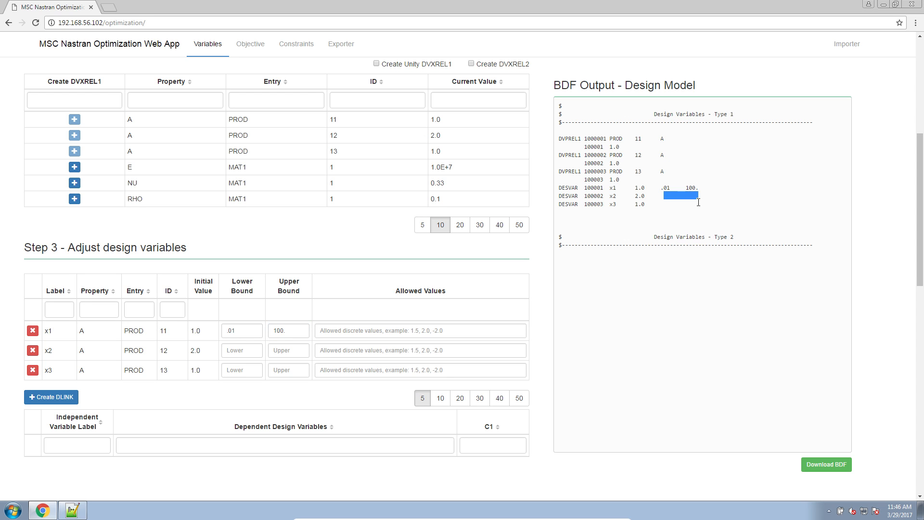
# Step: Try 999999 as the upper bound of x2, check its DESVAR entry in the BDF output, and clear the value
pyautogui.click(300, 351)
pyautogui.write('999999')
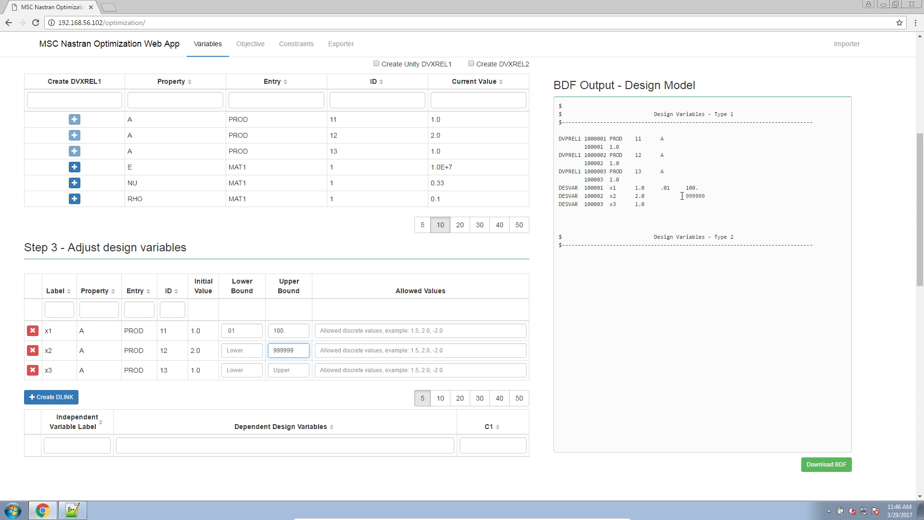
pyautogui.moveTo(304, 351); pyautogui.dragTo(278, 334)
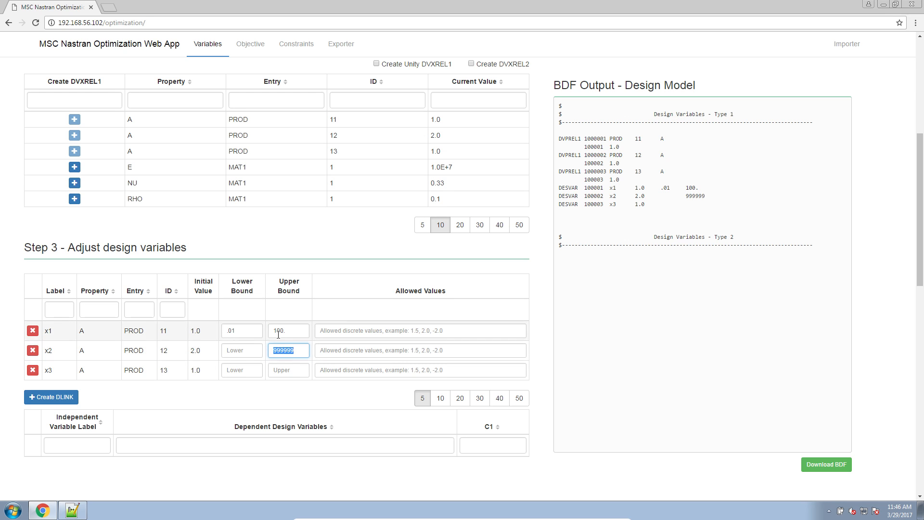
pyautogui.click(687, 198)
pyautogui.moveTo(687, 198); pyautogui.dragTo(709, 194)
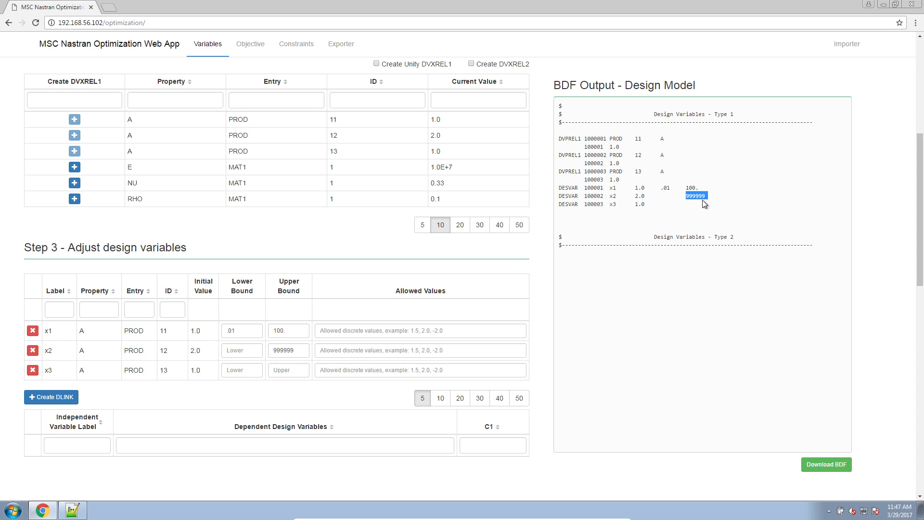
pyautogui.doubleClick(301, 352)
pyautogui.press('BackSpace')
pyautogui.moveTo(680, 195); pyautogui.dragTo(717, 195)
# Step: Copy x1's upper bound of 100. to design variables x2 and x3
pyautogui.doubleClick(303, 330)
pyautogui.click(291, 350)
pyautogui.hotkey('ctrl', 'v')
pyautogui.click(289, 370)
pyautogui.hotkey('ctrl', 'v')
# Step: Copy x1's lower bound of .01 to design variables x2 and x3
pyautogui.doubleClick(244, 330)
pyautogui.hotkey('ctrl', 'c')
pyautogui.click(236, 355)
pyautogui.hotkey('ctrl', 'v')
pyautogui.click(238, 369)
pyautogui.hotkey('ctrl', 'v')
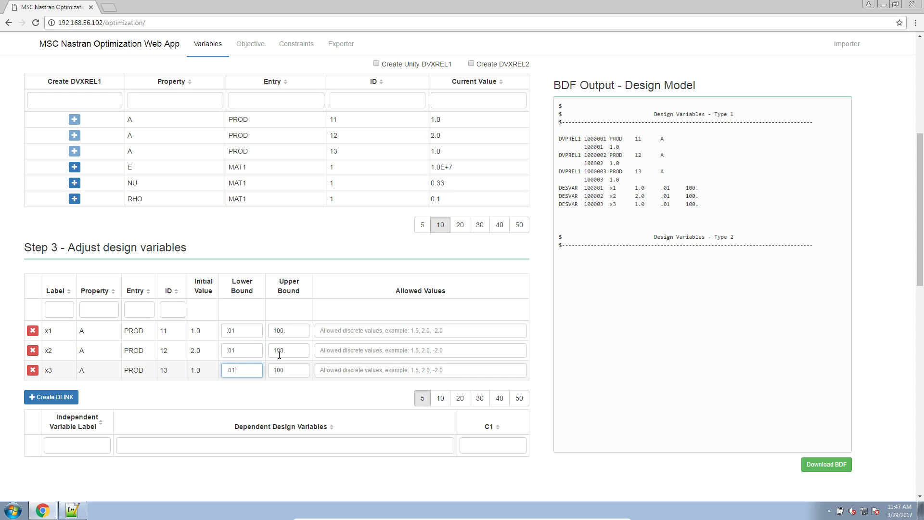
pyautogui.click(687, 201)
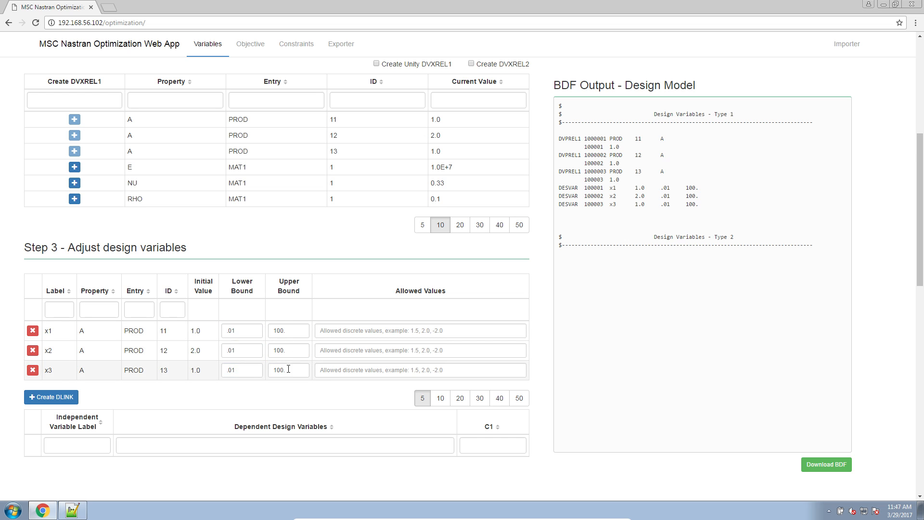
# Step: Create a DLINK with x3 as independent variable label and x1 as dependent design variable, and check its BDF entry
pyautogui.scroll(-1, 272, 379)
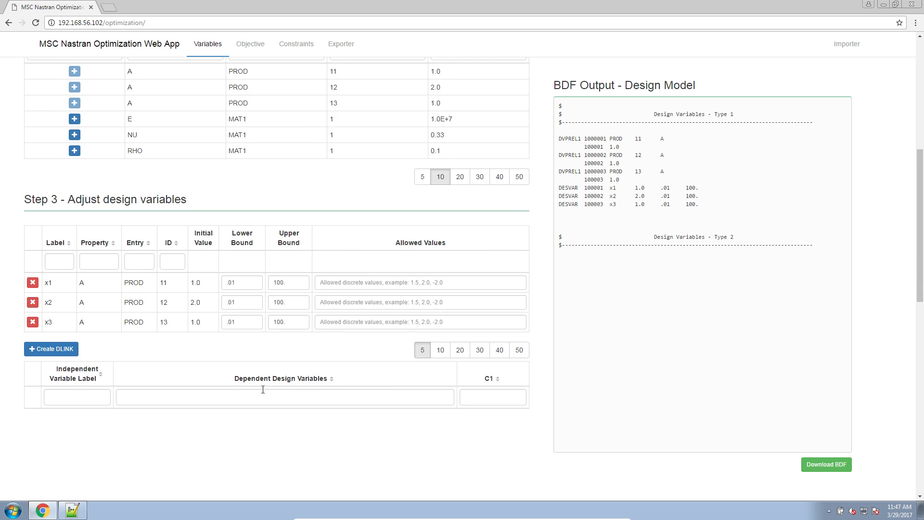
pyautogui.click(68, 351)
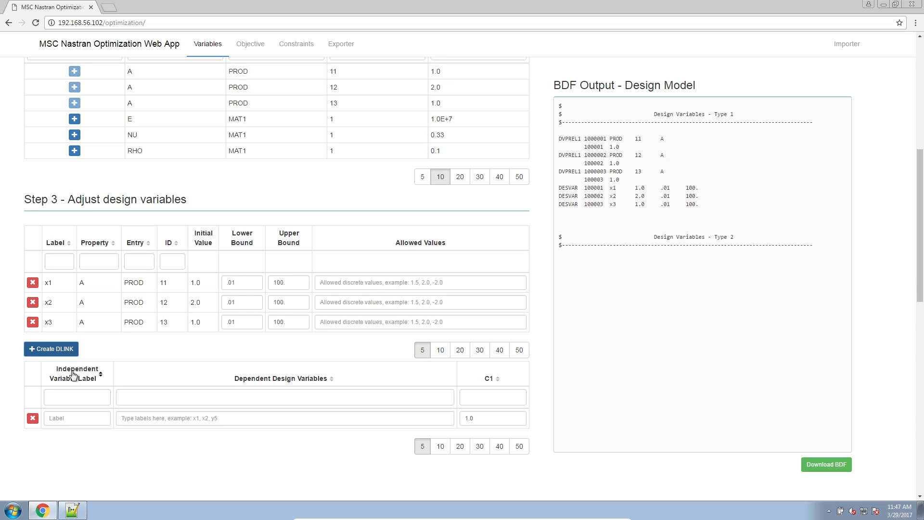
pyautogui.click(82, 414)
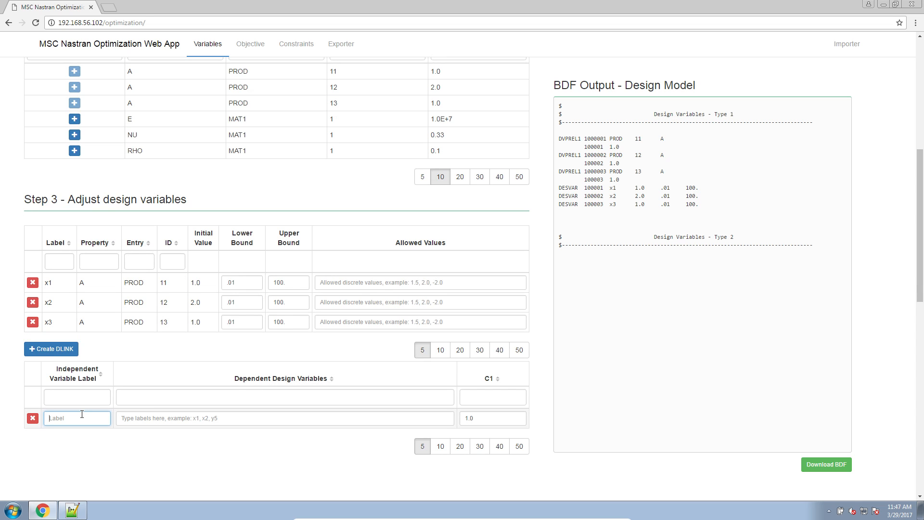
pyautogui.click(126, 418)
pyautogui.write('x1')
pyautogui.click(88, 419)
pyautogui.write('x3')
pyautogui.press('Tab')
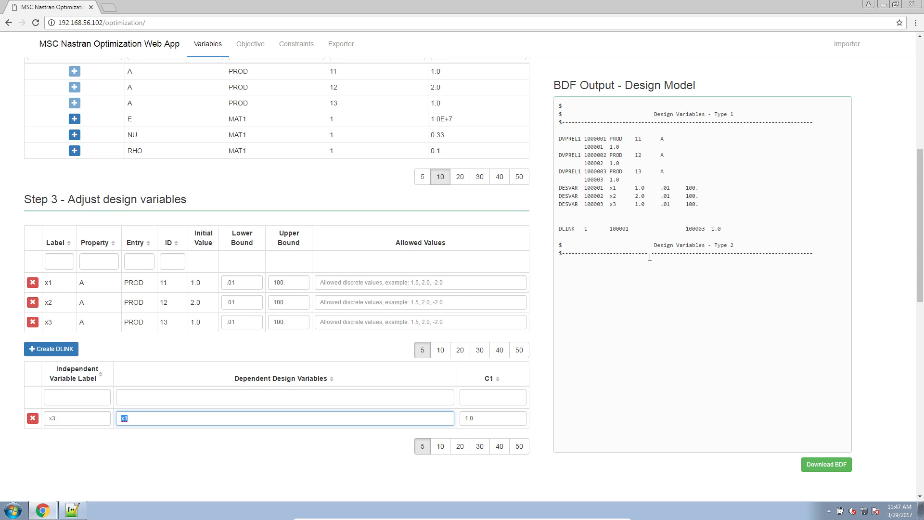
pyautogui.moveTo(558, 229); pyautogui.dragTo(729, 230)
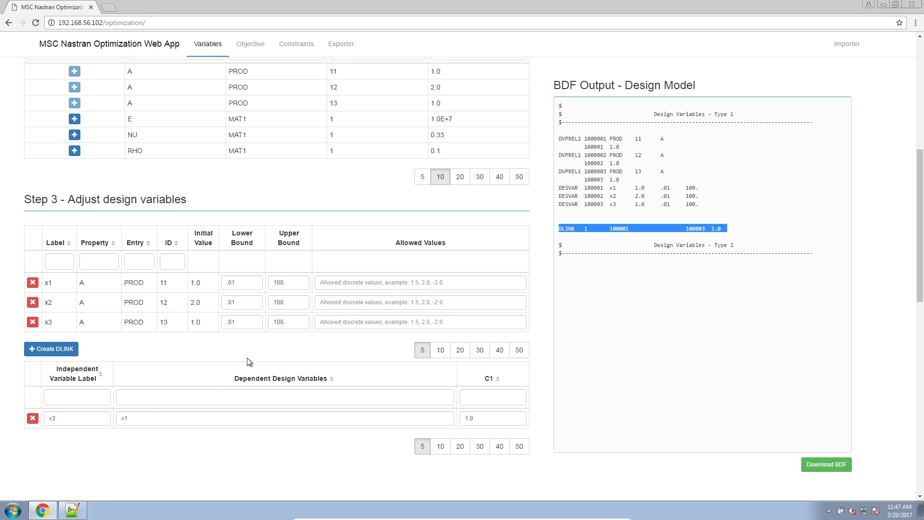
pyautogui.click(53, 418)
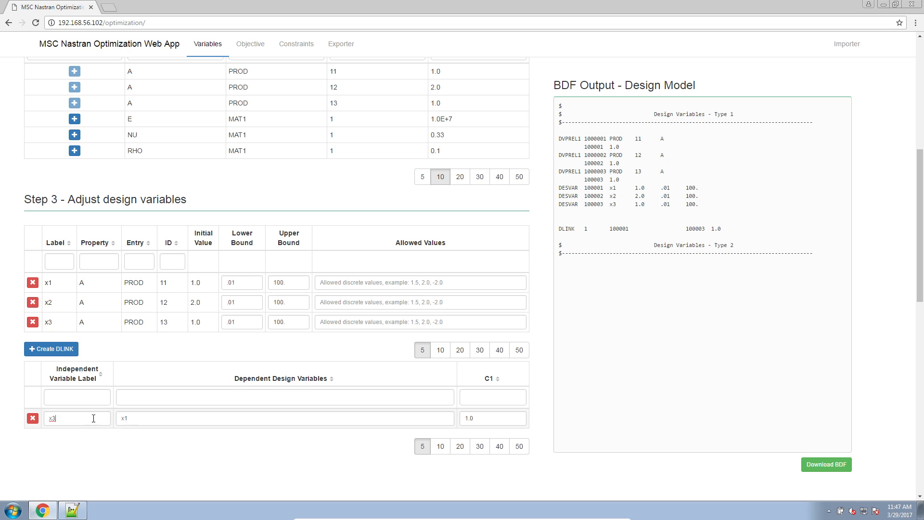
pyautogui.doubleClick(52, 417)
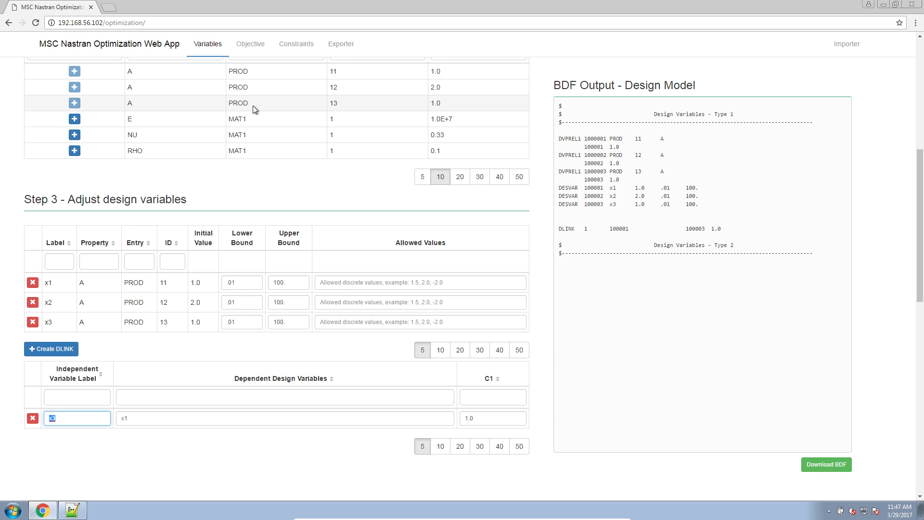
# Step: Add the Weight response as the design objective and keep it set to MIN
pyautogui.click(255, 45)
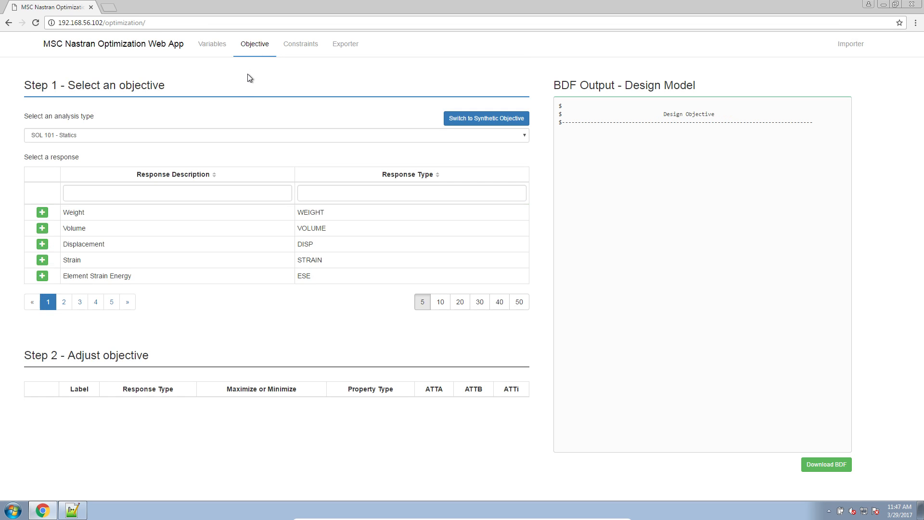
pyautogui.click(440, 302)
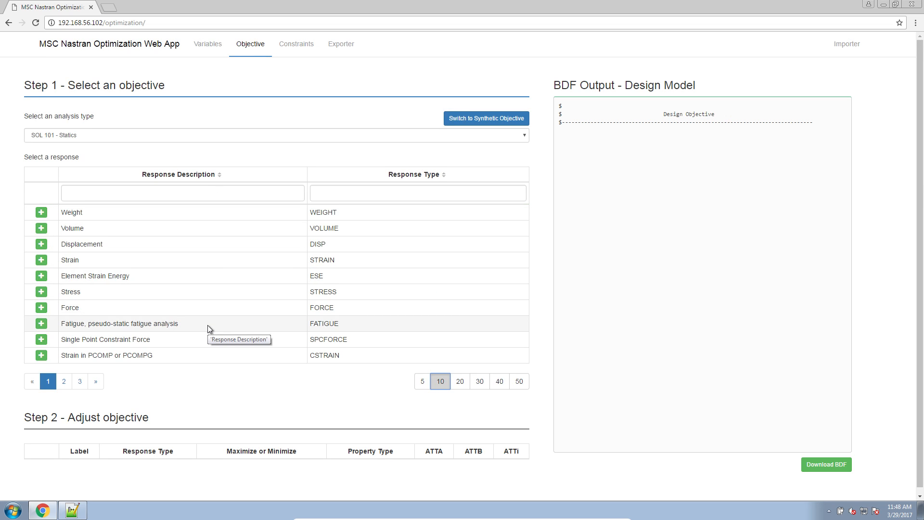
pyautogui.scroll(-1, 207, 326)
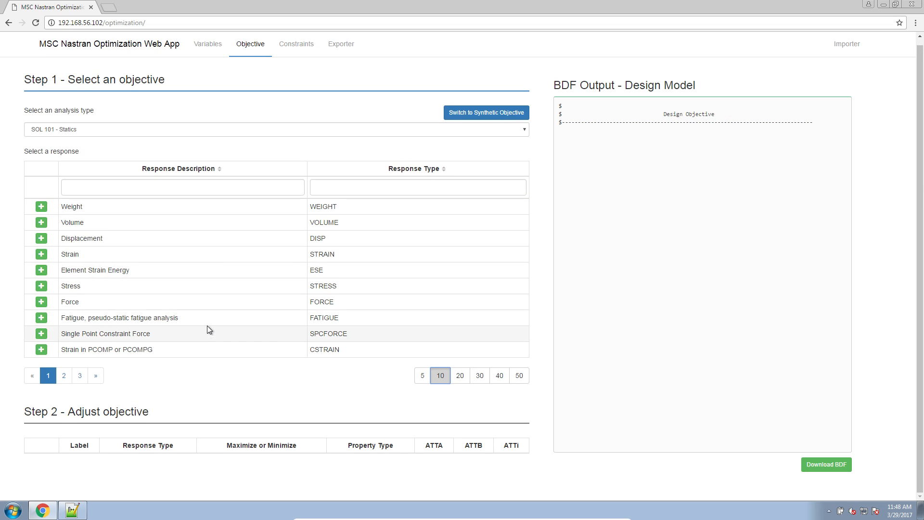
pyautogui.click(41, 206)
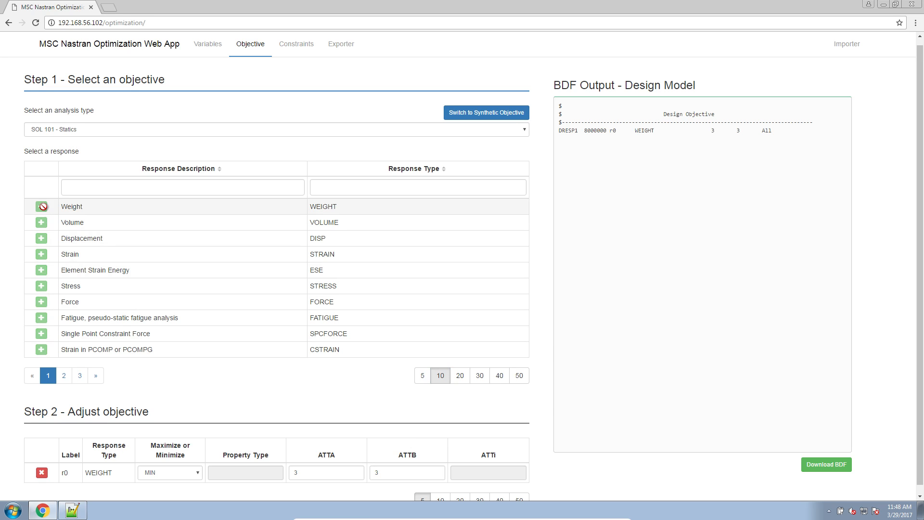
pyautogui.click(161, 477)
pyautogui.click(161, 491)
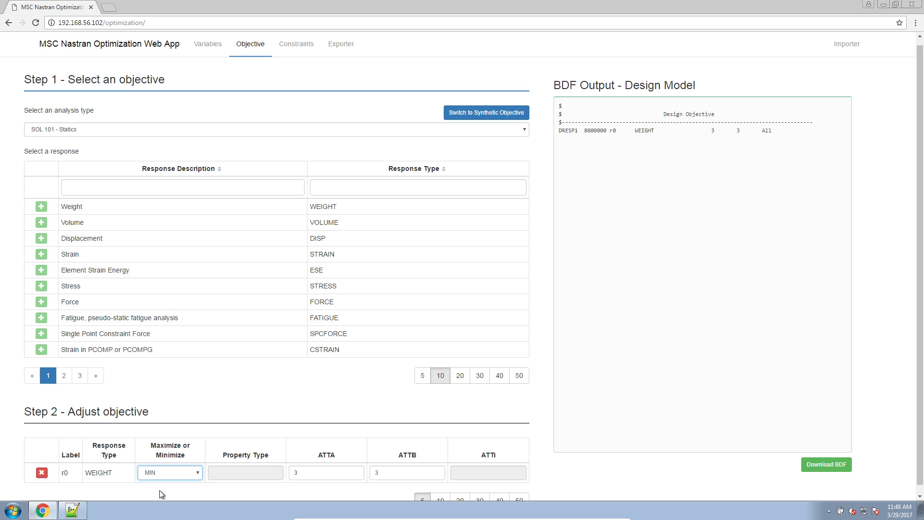
# Step: Add a Displacement response and a Stress response as SOL 101 - Statics design constraints
pyautogui.click(299, 44)
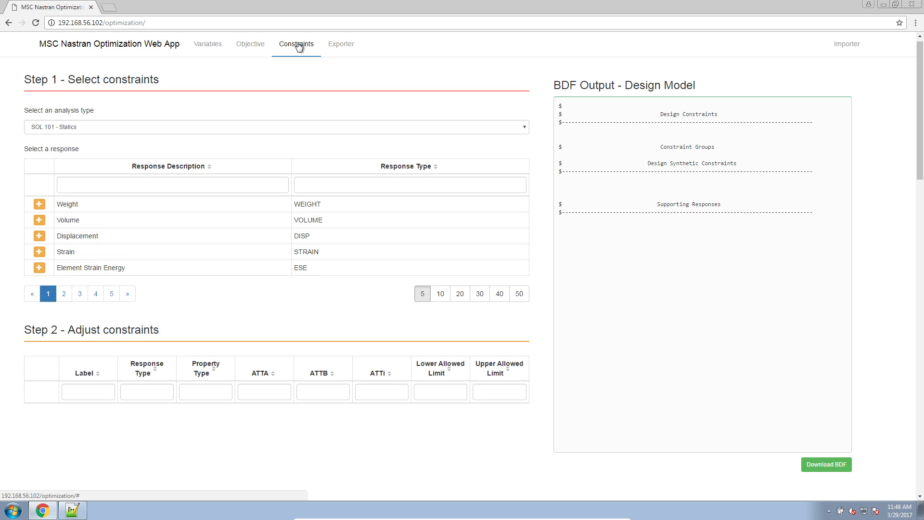
pyautogui.click(40, 236)
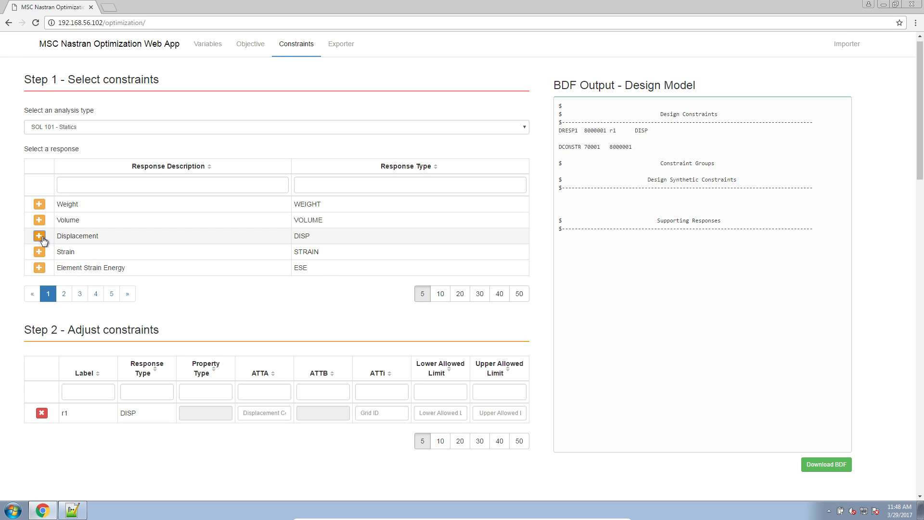
pyautogui.click(63, 294)
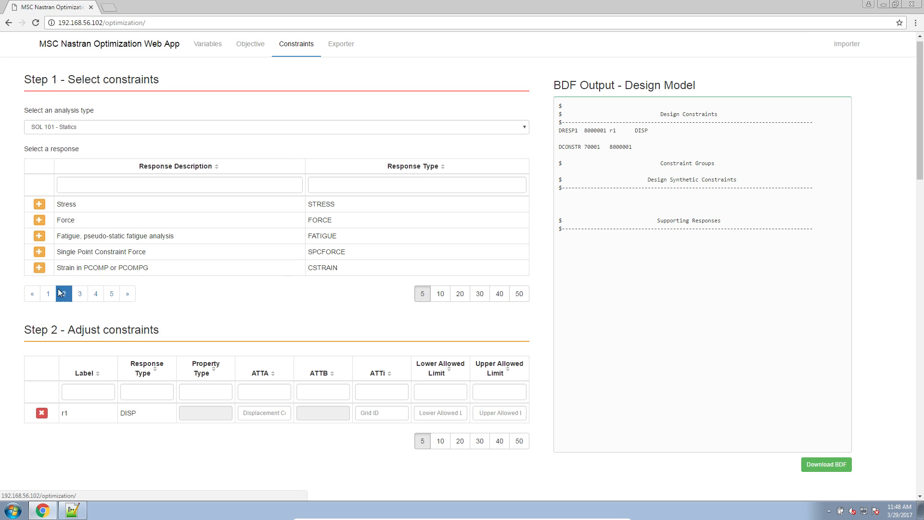
pyautogui.click(39, 205)
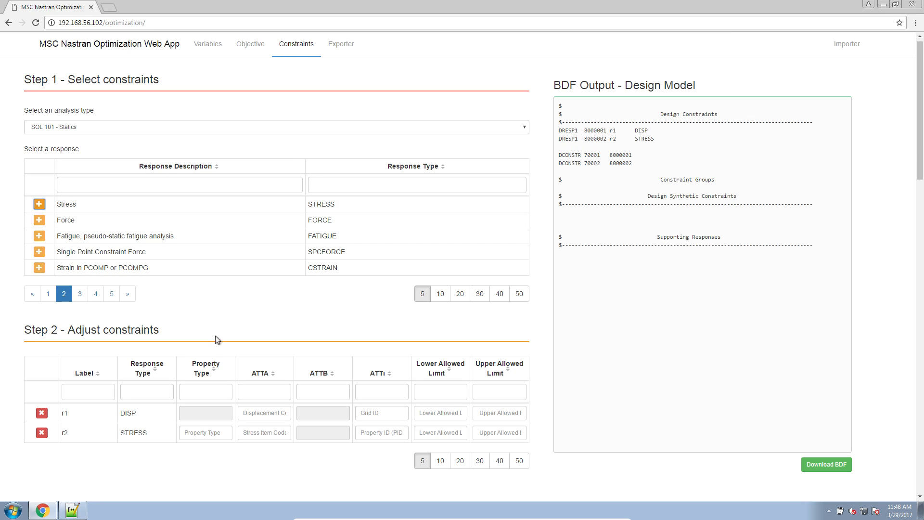
# Step: Configure displacement constraint r1 with component 12, grid ID 4, lower limit -.2 and upper limit .2
pyautogui.click(273, 413)
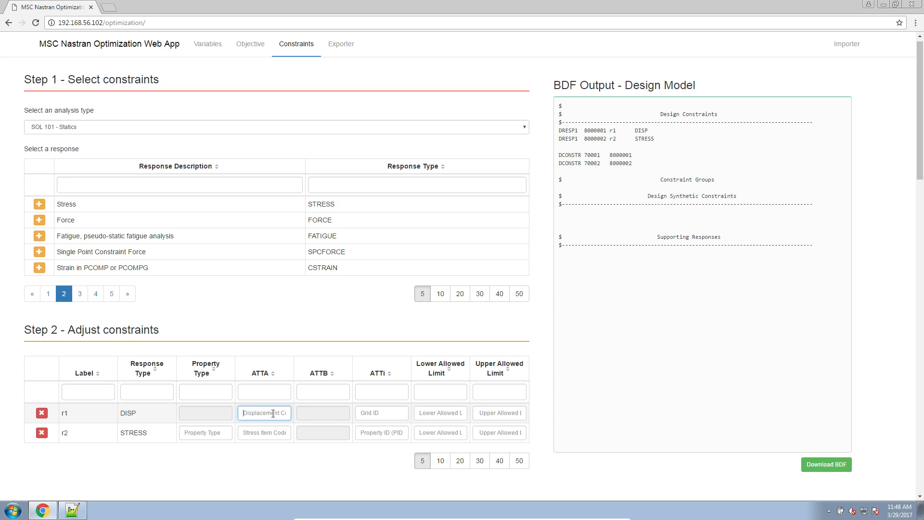
pyautogui.write('4')
pyautogui.click(278, 412)
pyautogui.write('12')
pyautogui.click(434, 412)
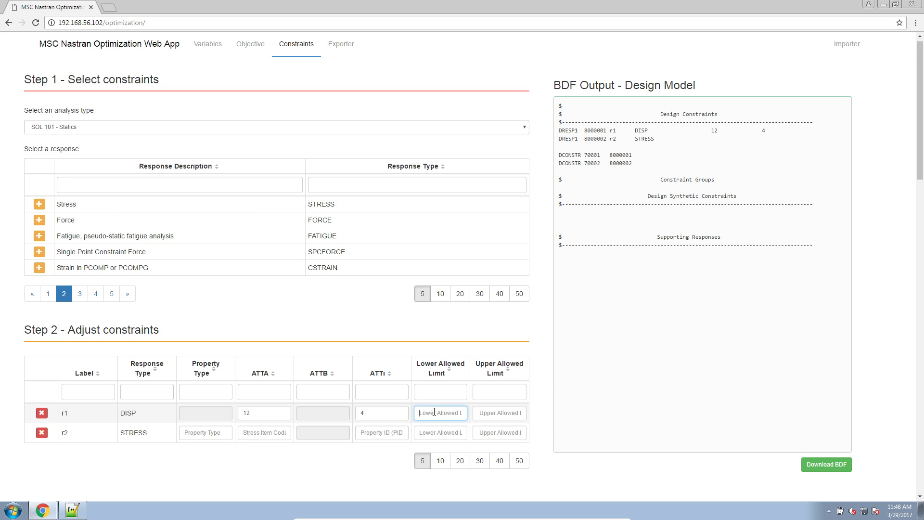
pyautogui.write('-.2')
pyautogui.press('Tab')
pyautogui.write('.2')
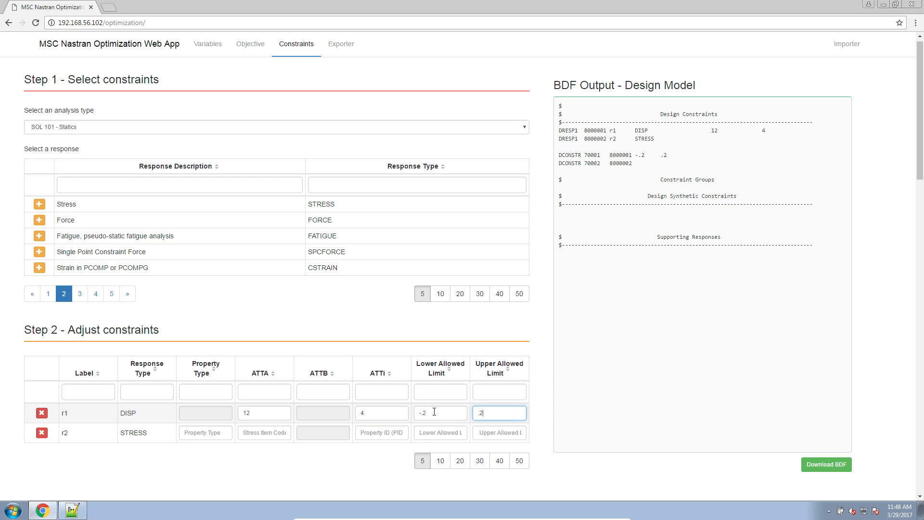
# Step: Configure stress constraint r2 with property type PROD, stress item code 2, property IDs 11, 12, 13 and limits -15000. and 20000
pyautogui.click(199, 432)
pyautogui.write('PROD')
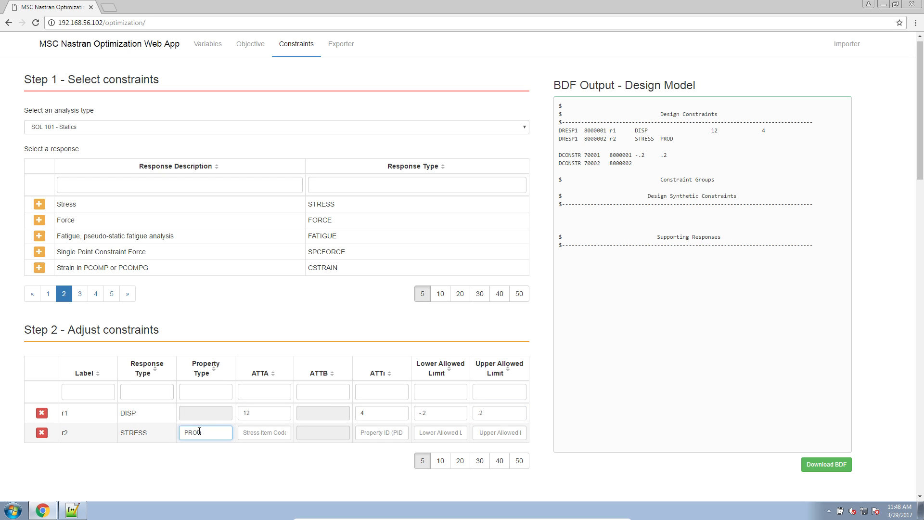
pyautogui.click(368, 439)
pyautogui.write('11, 12')
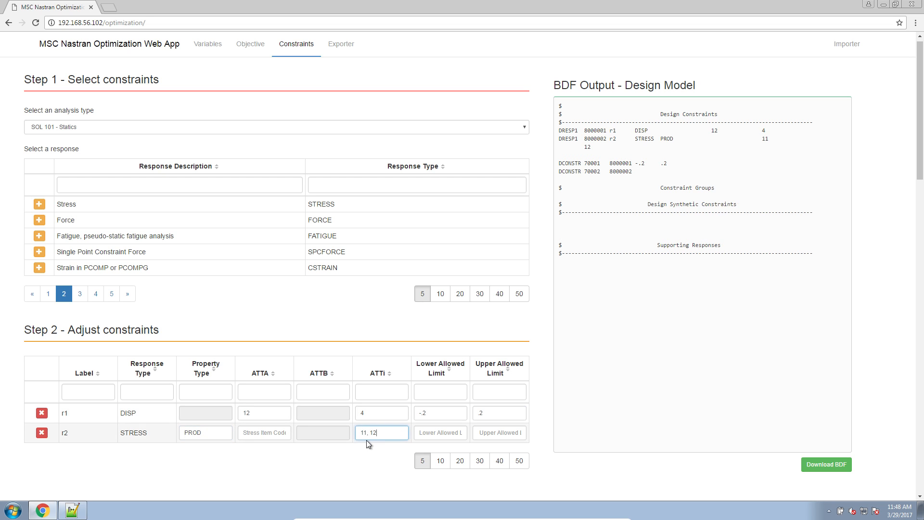
pyautogui.write(', 13')
pyautogui.press('Tab')
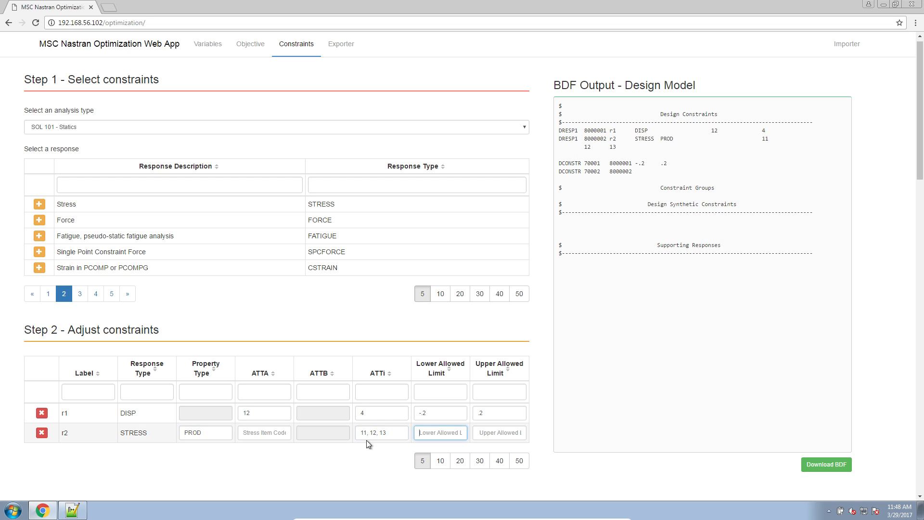
pyautogui.write('-15000.')
pyautogui.press('Tab')
pyautogui.write('20000')
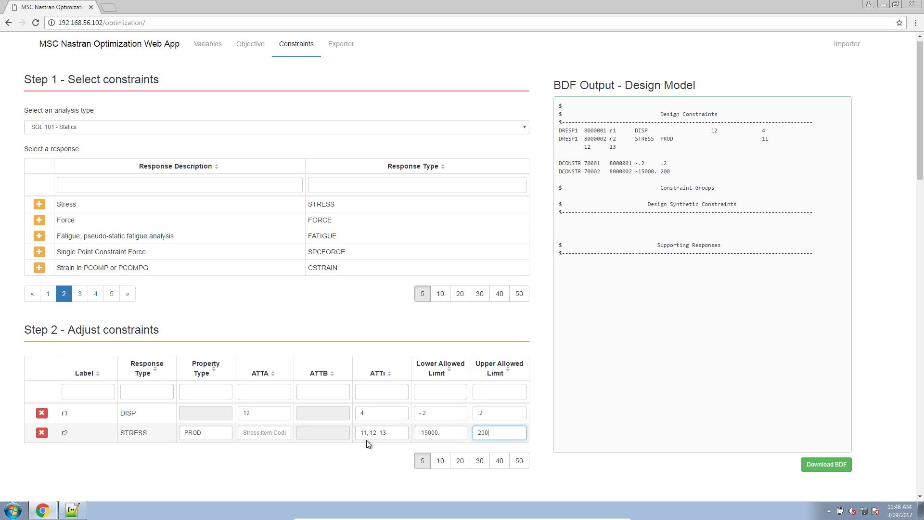
pyautogui.click(278, 433)
pyautogui.write('2')
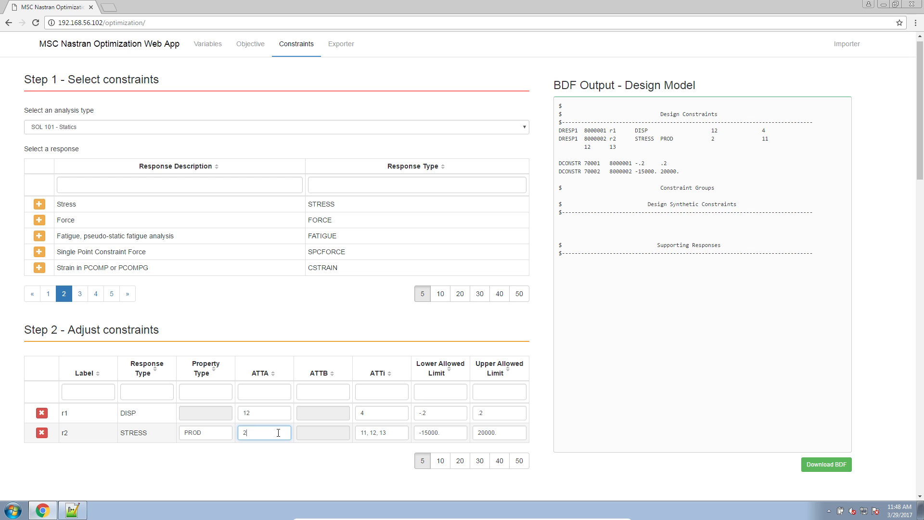
pyautogui.press('Tab')
# Step: Add a constraint group containing r1, r2, check its DCONADD entry in the BDF output, and assign it to All Subcases
pyautogui.scroll(-5, 349, 381)
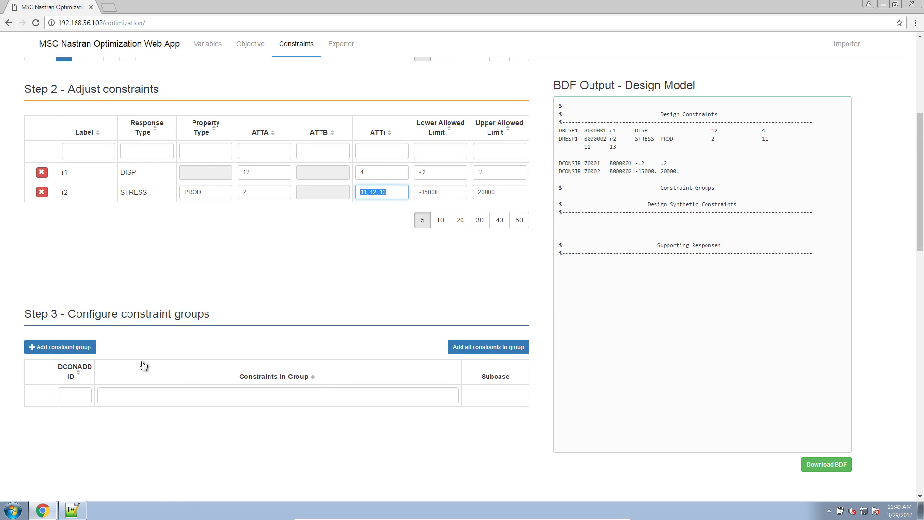
pyautogui.scroll(-1, 130, 365)
pyautogui.click(81, 307)
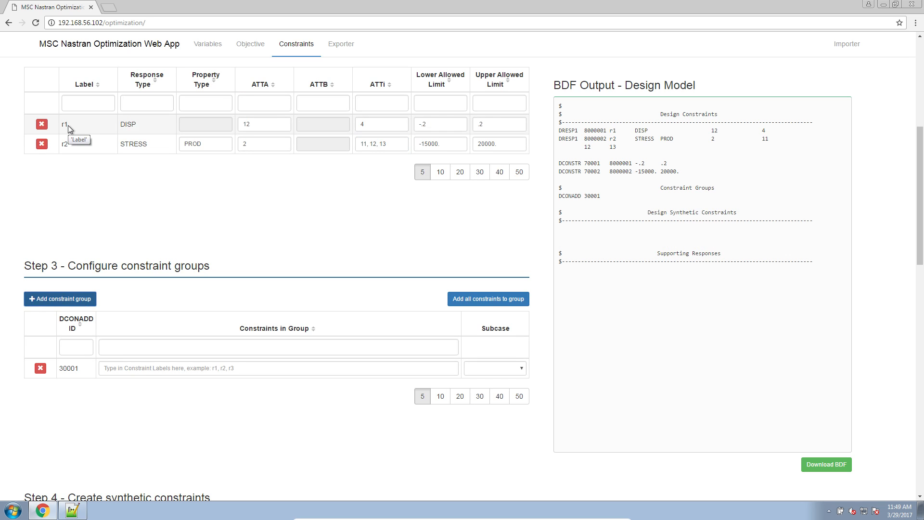
pyautogui.click(123, 369)
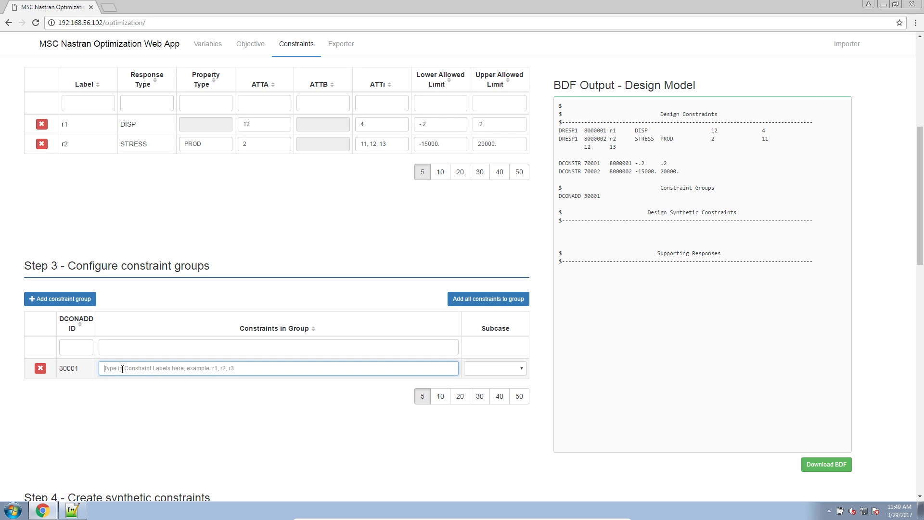
pyautogui.write('r1, r2')
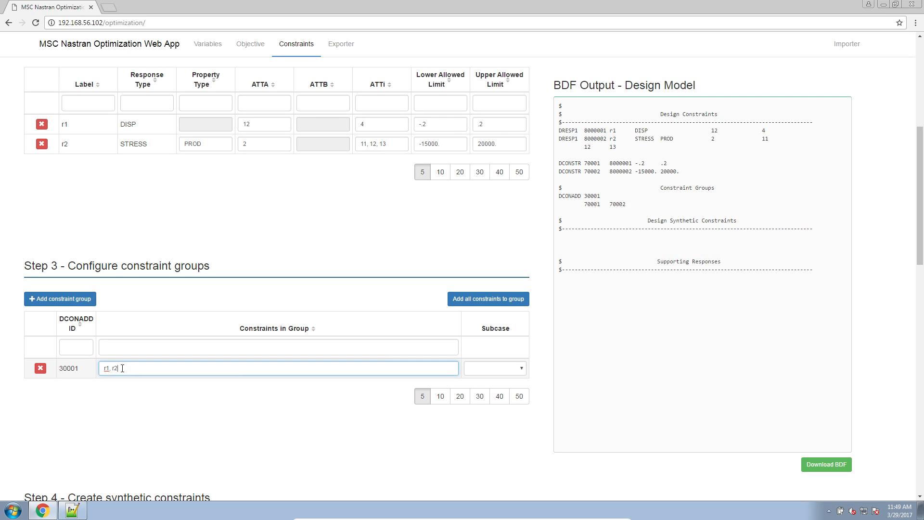
pyautogui.press('Tab')
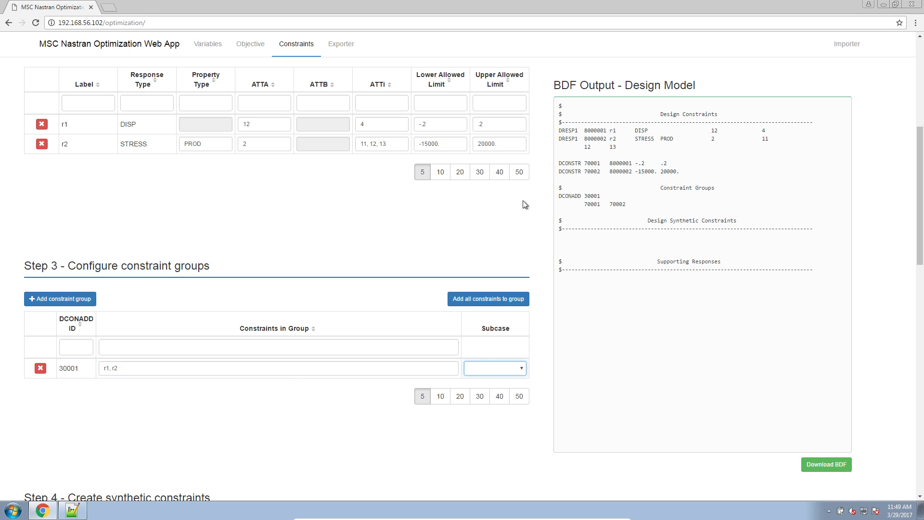
pyautogui.moveTo(560, 198); pyautogui.dragTo(636, 208)
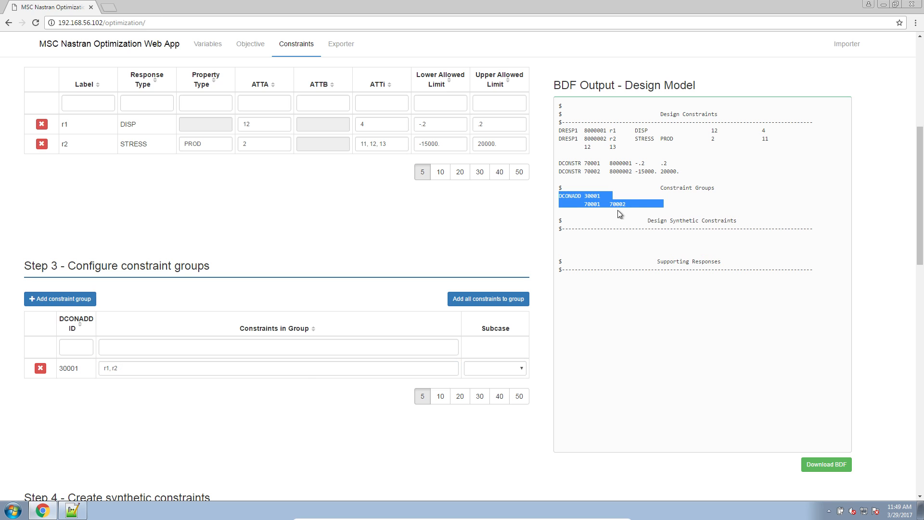
pyautogui.click(508, 367)
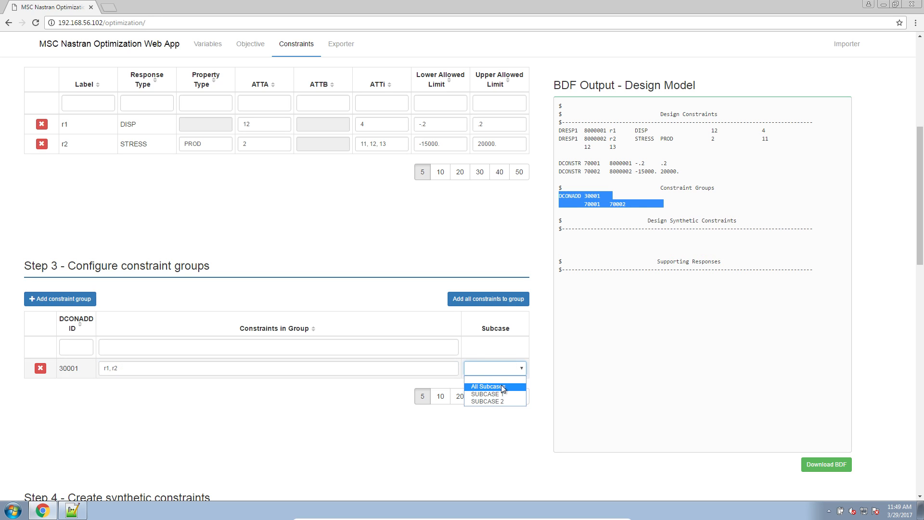
pyautogui.click(502, 387)
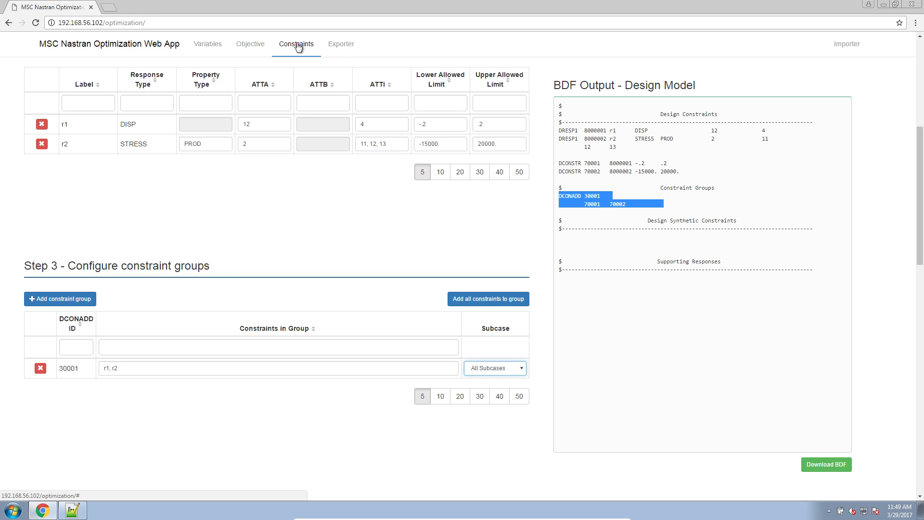
# Step: Compare the exported model's solution, analysis and objective entries with the original dsoug1.dat in Notepad++
pyautogui.click(345, 45)
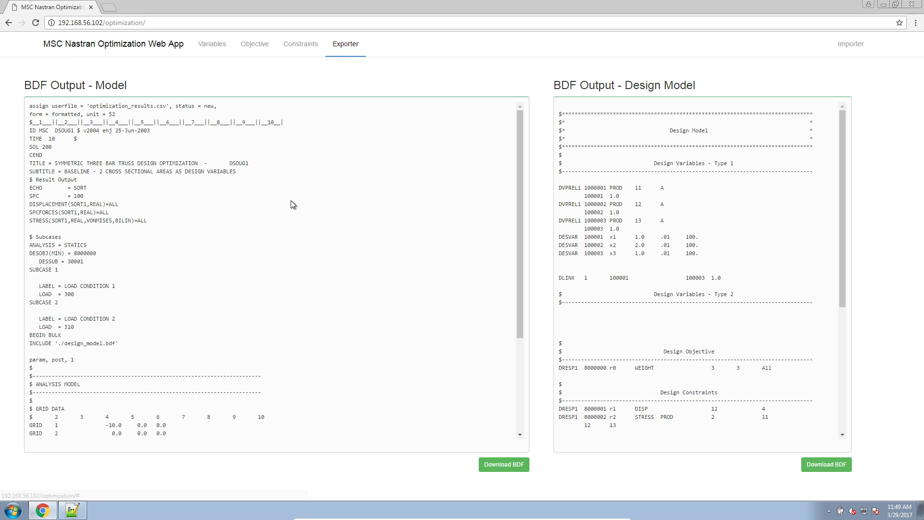
pyautogui.click(83, 508)
pyautogui.moveTo(236, 9); pyautogui.dragTo(920, 198)
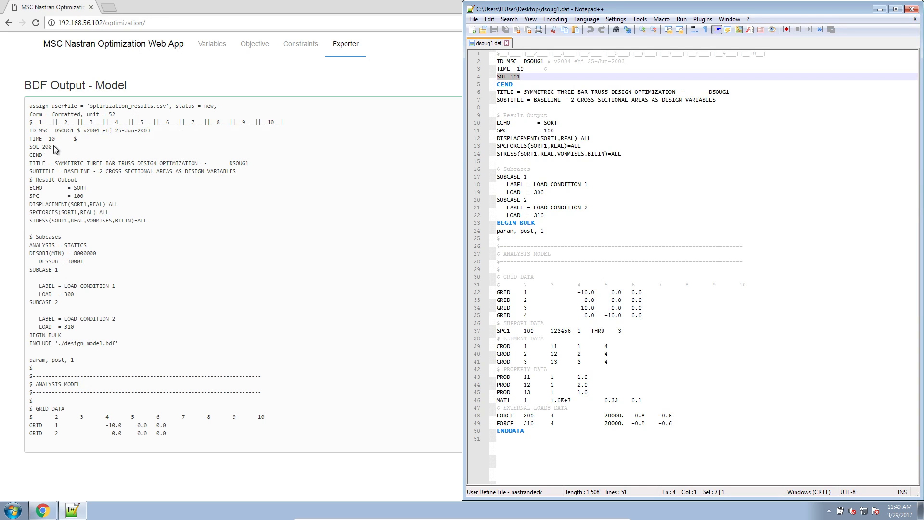
pyautogui.moveTo(52, 147); pyautogui.dragTo(31, 146)
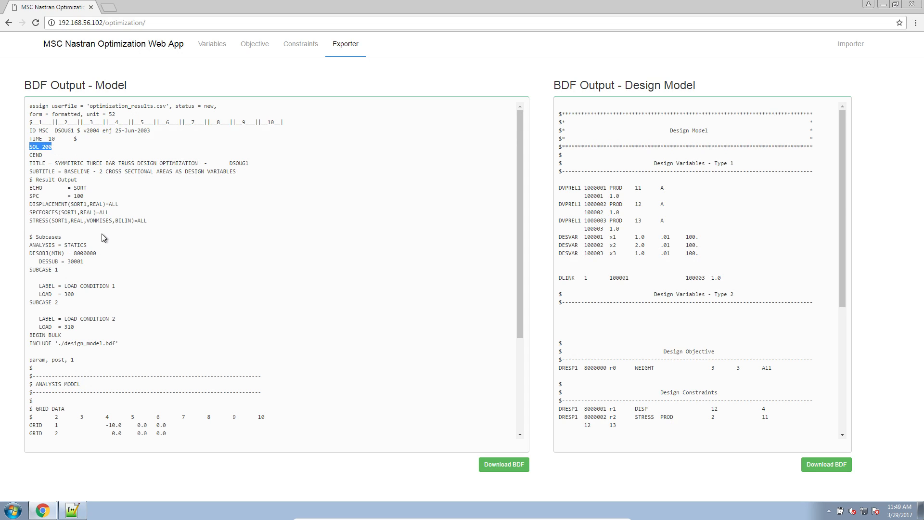
pyautogui.moveTo(94, 254)
pyautogui.mouseDown()
pyautogui.moveTo(39, 253)
pyautogui.moveTo(67, 261)
pyautogui.moveTo(50, 244)
pyautogui.moveTo(92, 242)
pyautogui.mouseUp()
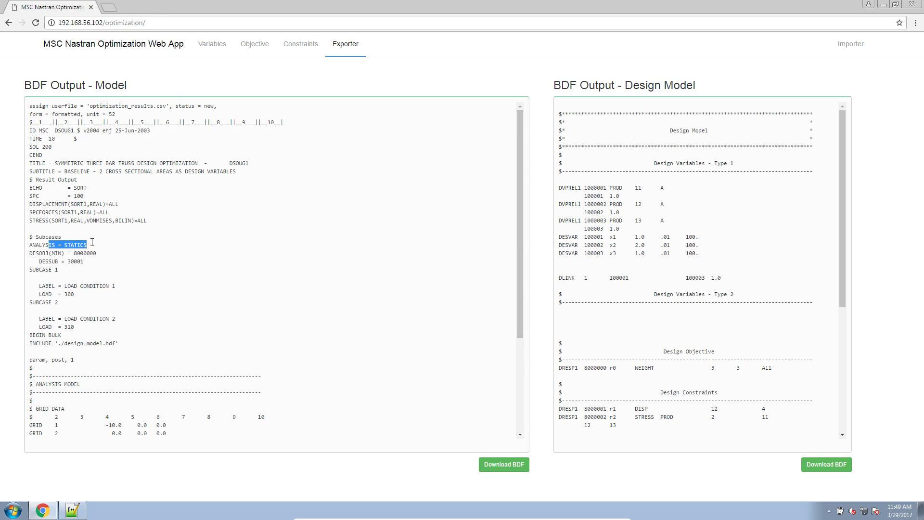
pyautogui.click(72, 510)
pyautogui.click(631, 283)
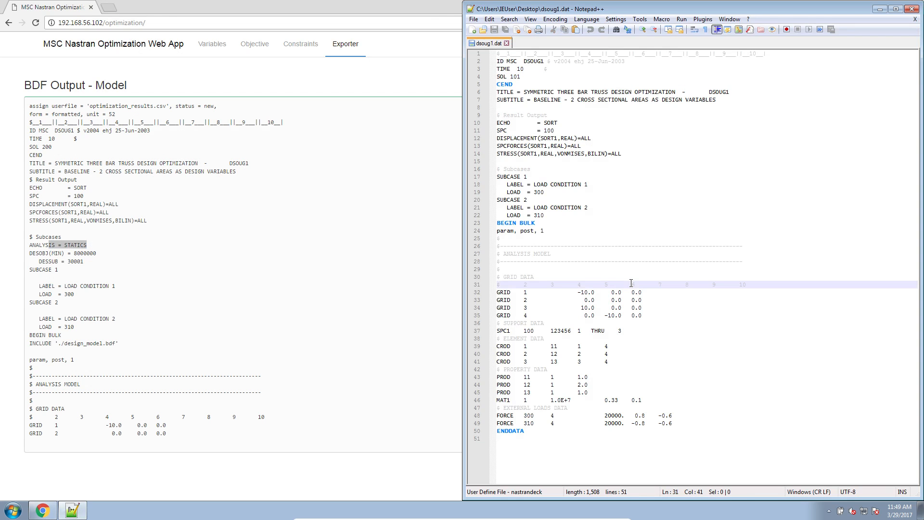
pyautogui.moveTo(614, 436); pyautogui.dragTo(497, 42)
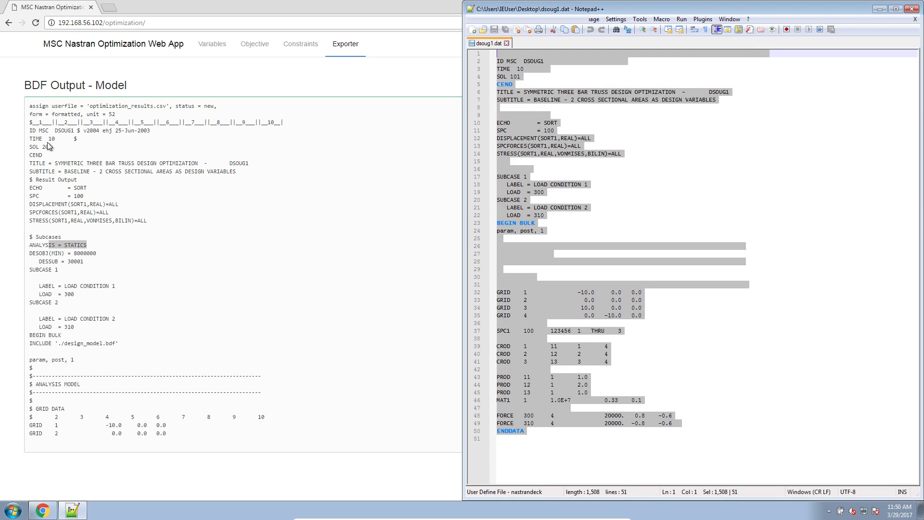
pyautogui.moveTo(48, 146); pyautogui.dragTo(68, 147)
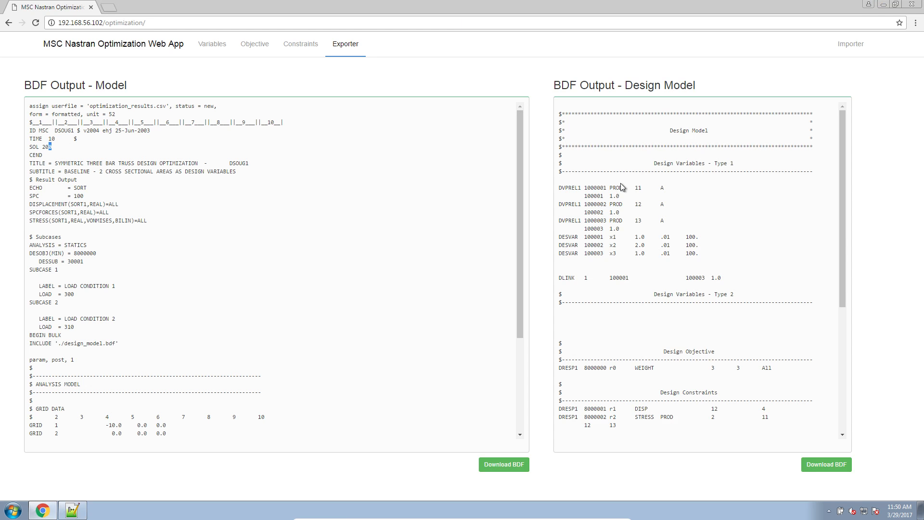
# Step: Review the design model's BDF output and download both model.bdf and design_model.bdf
pyautogui.moveTo(638, 138); pyautogui.dragTo(703, 278)
pyautogui.scroll(-2, 690, 316)
pyautogui.moveTo(665, 255); pyautogui.dragTo(676, 296)
pyautogui.click(548, 391)
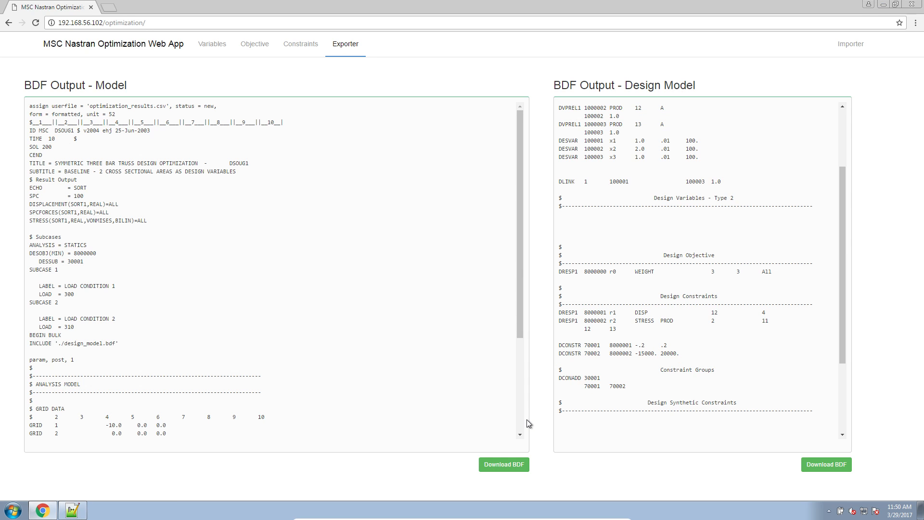
pyautogui.click(506, 463)
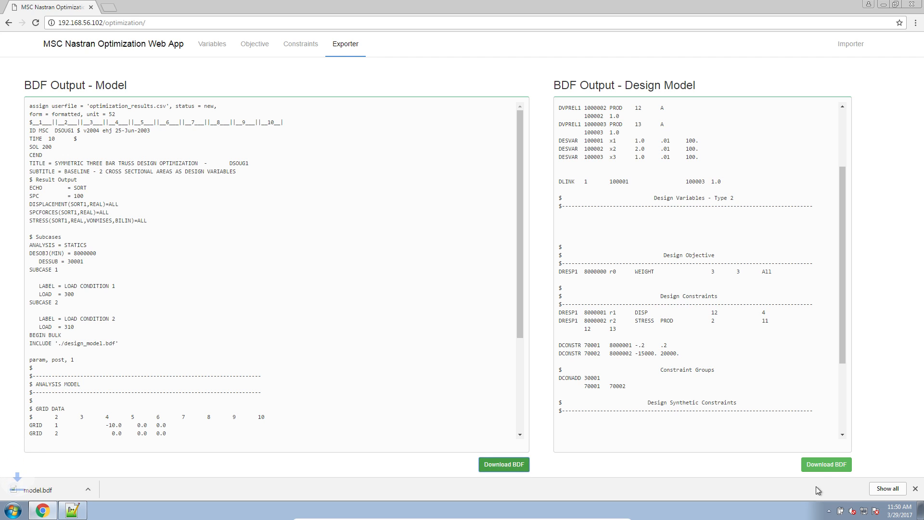
pyautogui.click(828, 464)
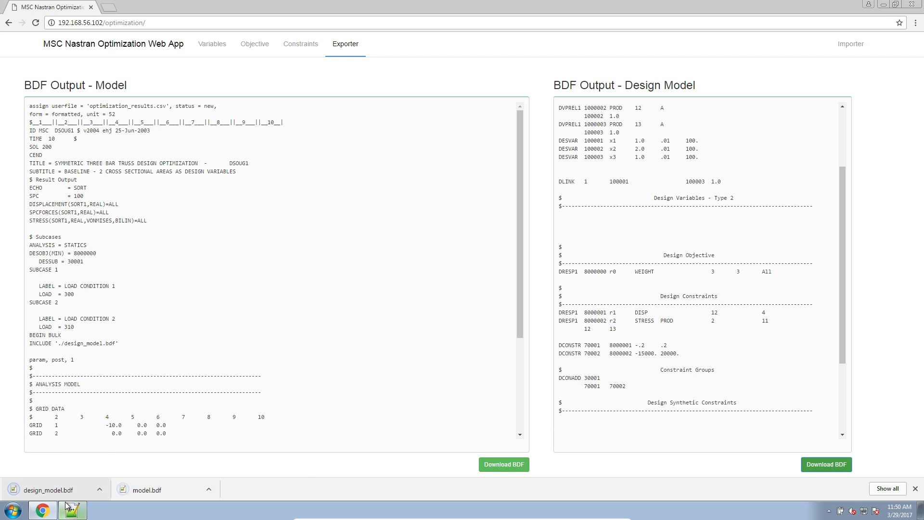
# Step: Show the Downloads folder with the exported BDF files in a Windows Explorer window
pyautogui.click(13, 510)
pyautogui.click(147, 313)
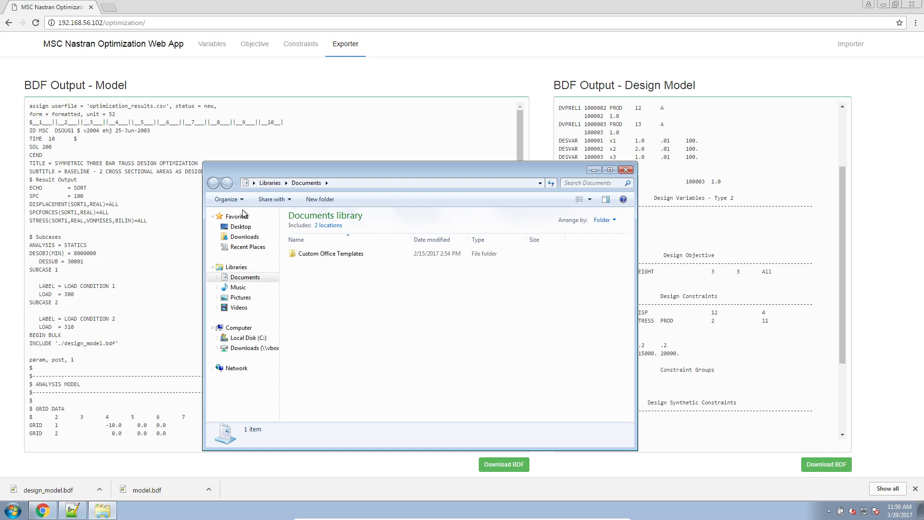
pyautogui.click(245, 236)
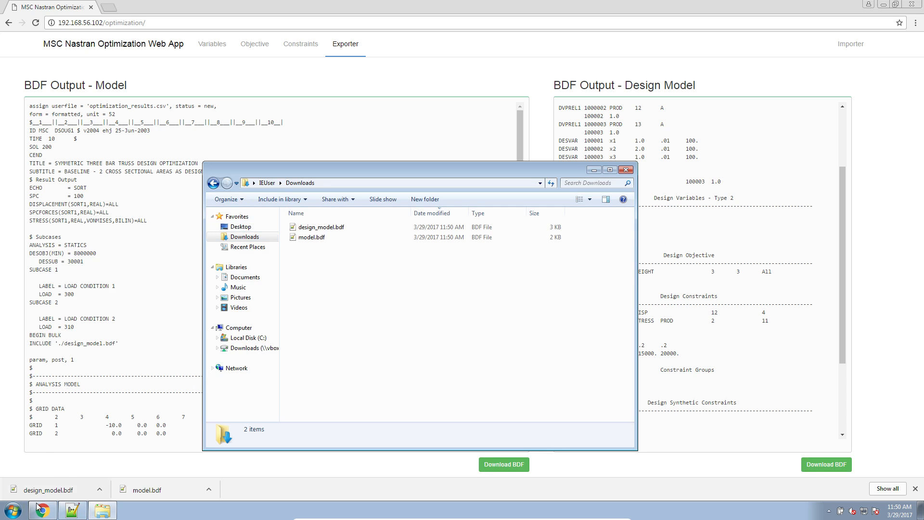
# Step: Launch MSC Nastran 2014.0 and run the analysis on model.bdf from the Downloads folder
pyautogui.click(13, 510)
pyautogui.write('nastran')
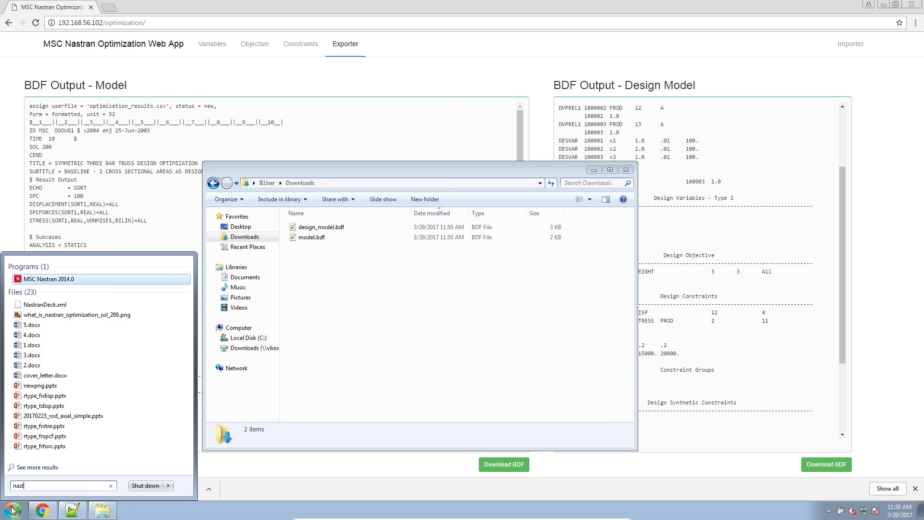
pyautogui.press('Return')
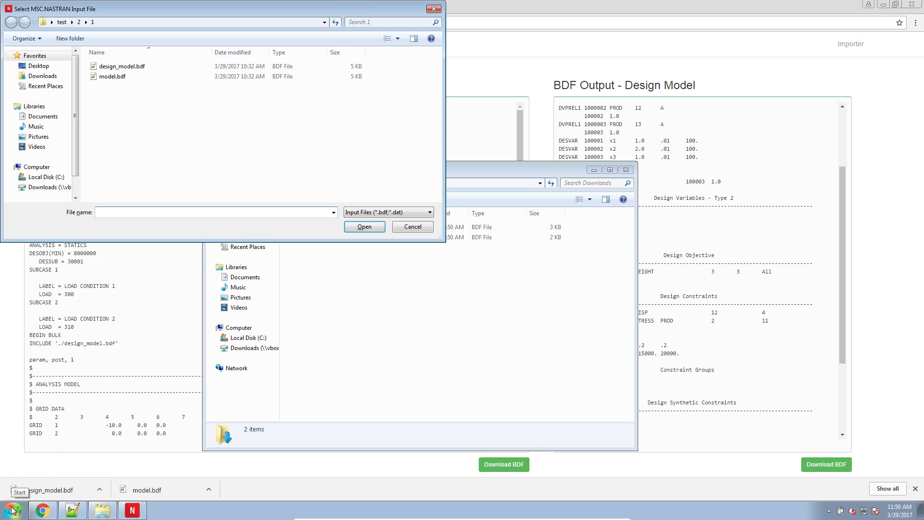
pyautogui.click(43, 76)
pyautogui.doubleClick(154, 91)
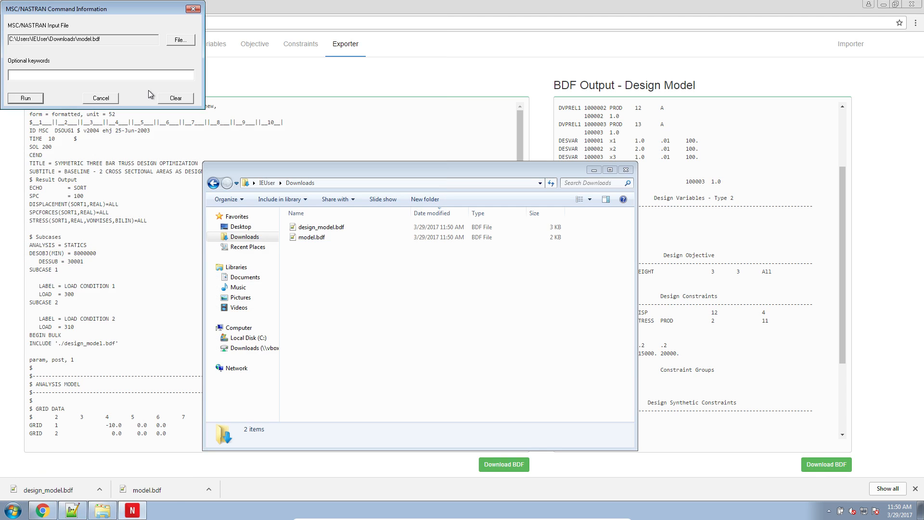
pyautogui.click(36, 103)
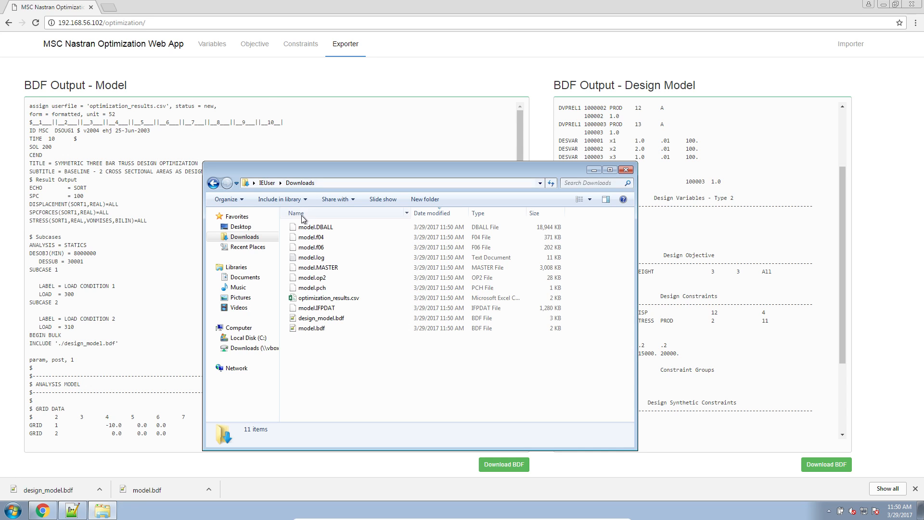
# Step: Examine the final design variables and the objective value of the last design cycle in model.f06 using Notepad++, and close it
pyautogui.click(309, 248)
pyautogui.rightClick(309, 250)
pyautogui.click(328, 267)
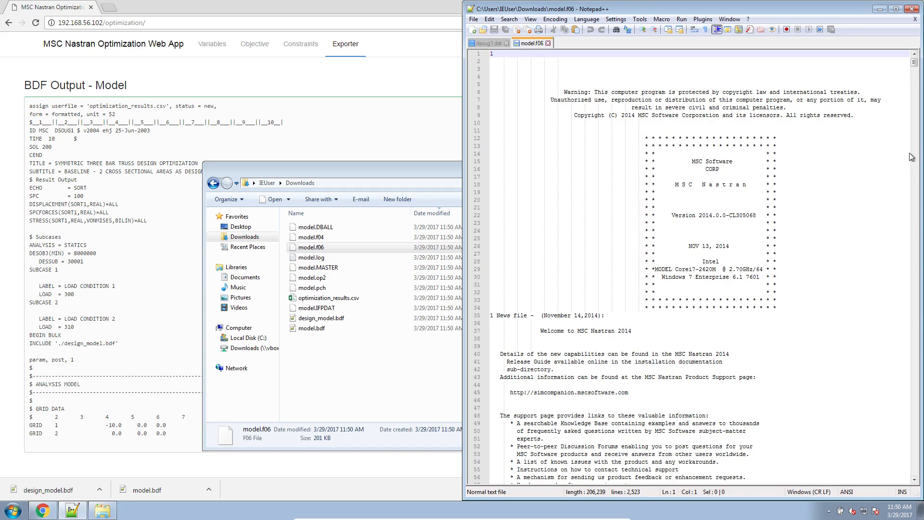
pyautogui.moveTo(915, 62); pyautogui.dragTo(919, 431)
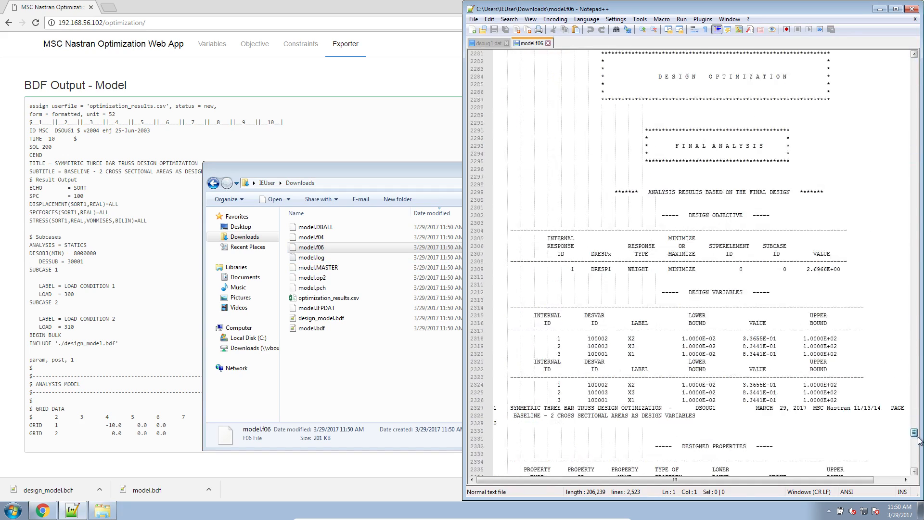
pyautogui.scroll(-20, 875, 450)
pyautogui.scroll(4, 751, 190)
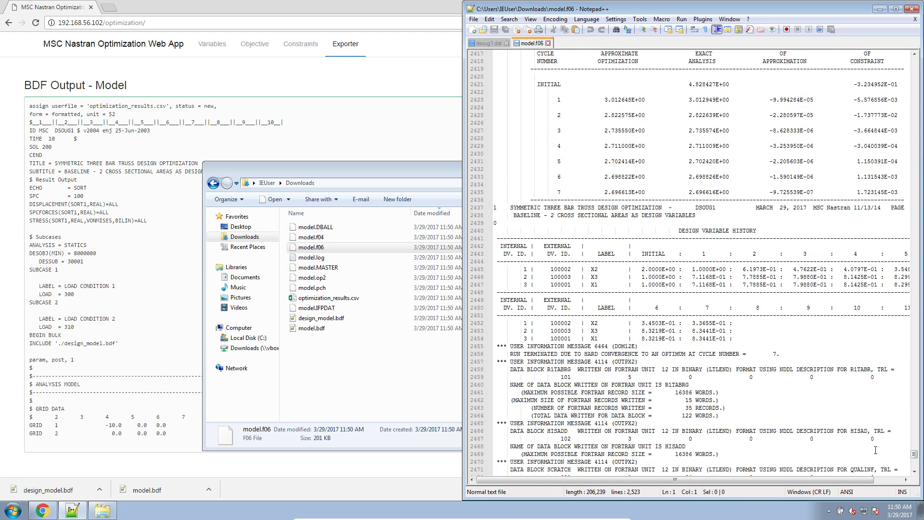
pyautogui.moveTo(689, 193); pyautogui.dragTo(696, 192)
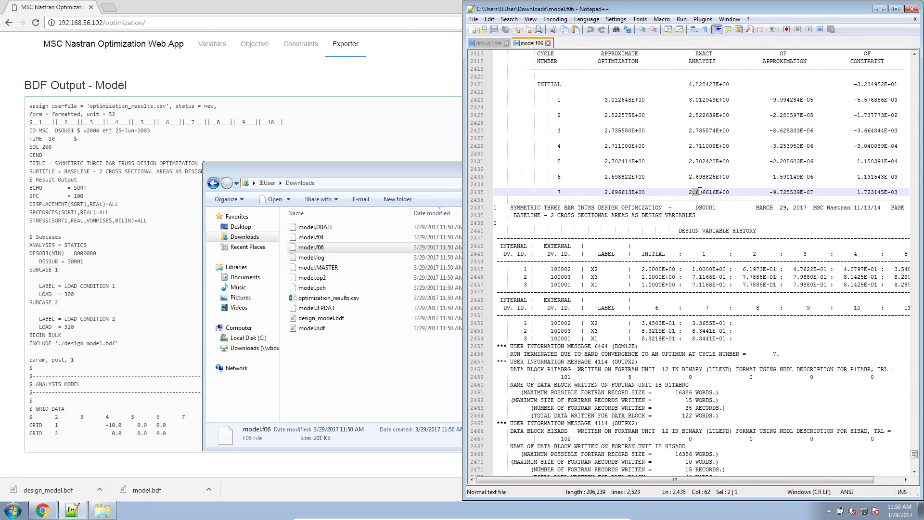
pyautogui.click(911, 9)
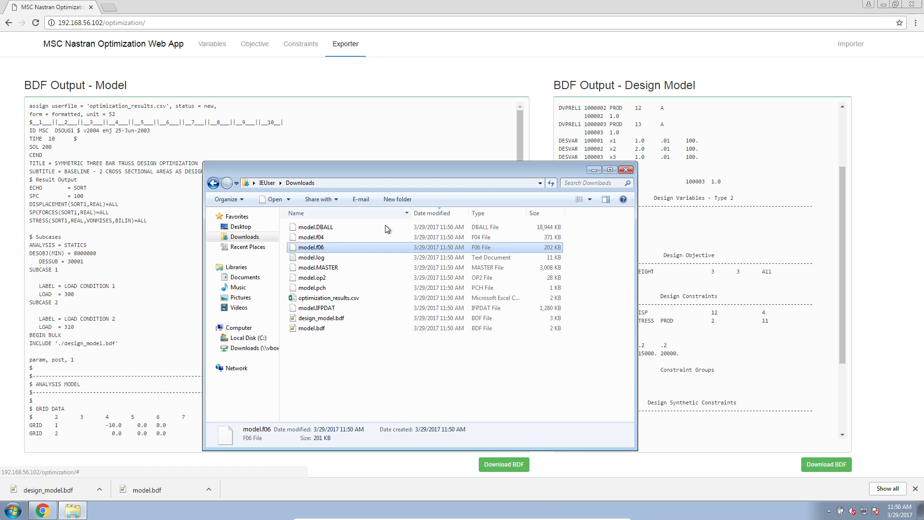
# Step: Open optimization_results.csv from Downloads in Excel and dock its window to the left half of the screen
pyautogui.click(340, 296)
pyautogui.click(339, 291)
pyautogui.doubleClick(340, 297)
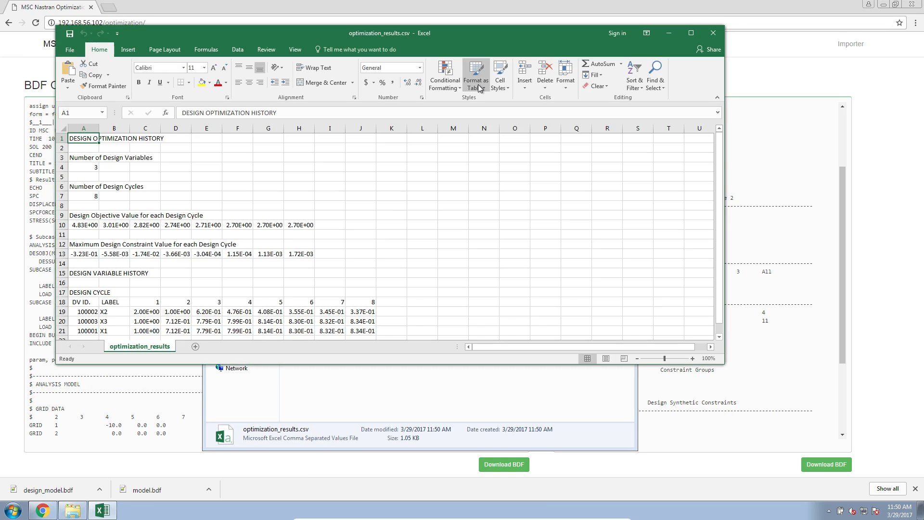
pyautogui.moveTo(490, 33); pyautogui.dragTo(1, 96)
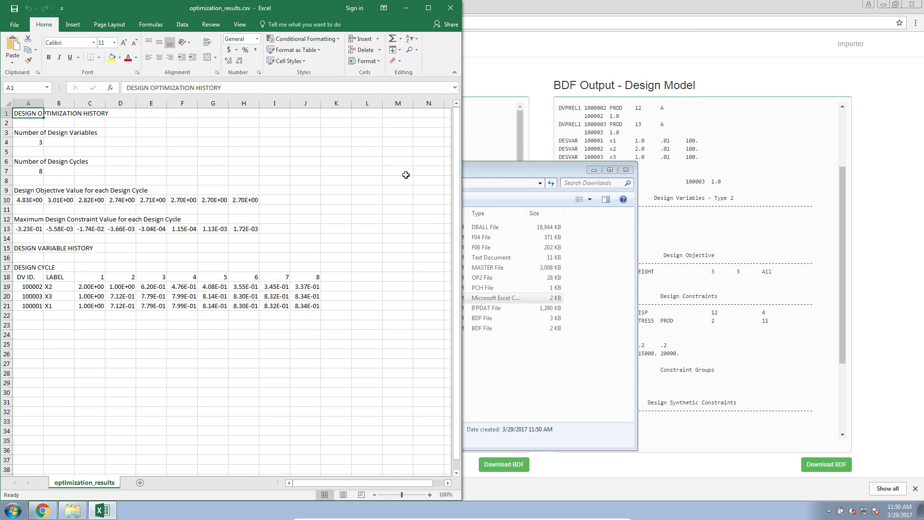
# Step: Open optimization_results.xlsm from the Desktop folder beside the CSV window, with editing and macro content enabled
pyautogui.click(487, 176)
pyautogui.click(272, 228)
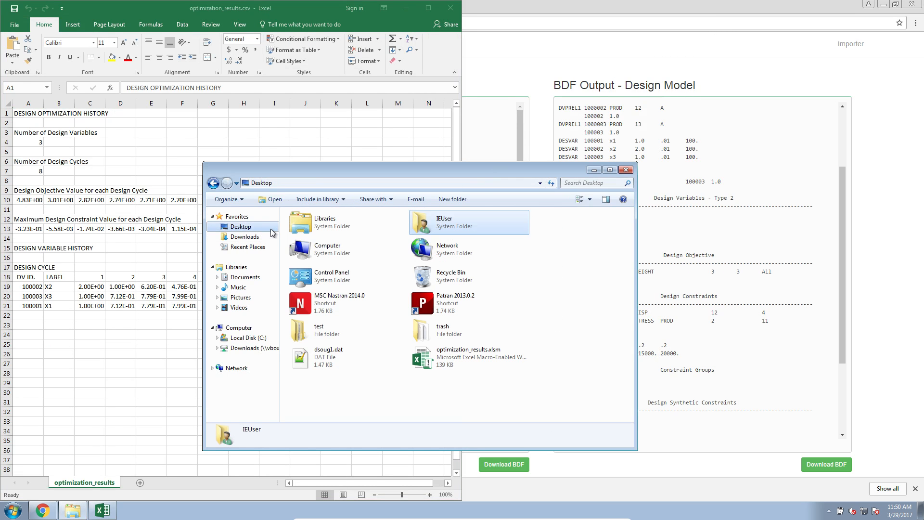
pyautogui.doubleClick(462, 354)
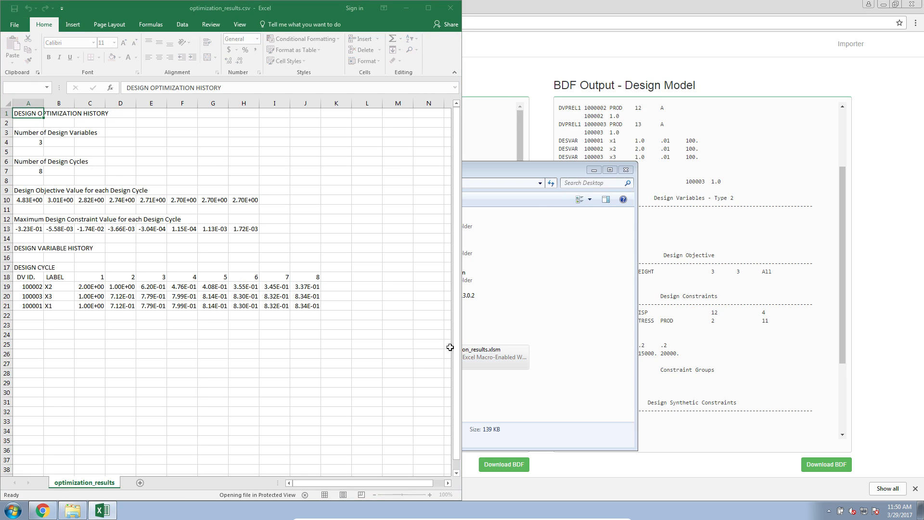
pyautogui.moveTo(414, 11); pyautogui.dragTo(922, 138)
pyautogui.click(847, 43)
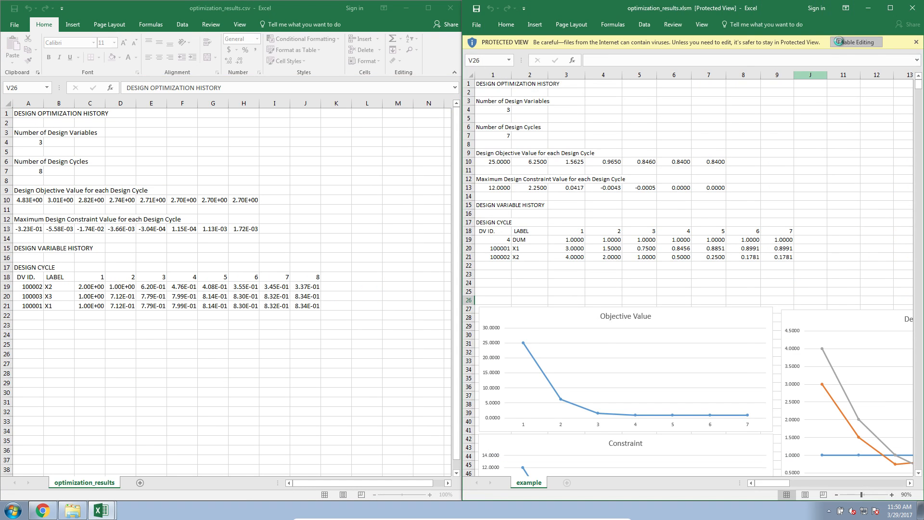
pyautogui.moveTo(412, 57); pyautogui.dragTo(923, 156)
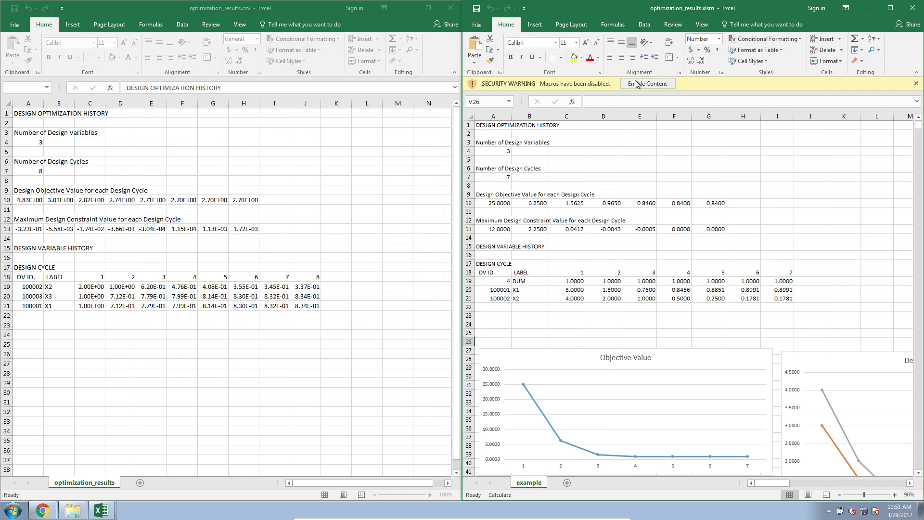
pyautogui.click(647, 85)
# Step: Copy A1:J21 from optimization_results.csv and paste it as values at cell A1 of the example sheet in optimization_results.xlsm
pyautogui.click(216, 245)
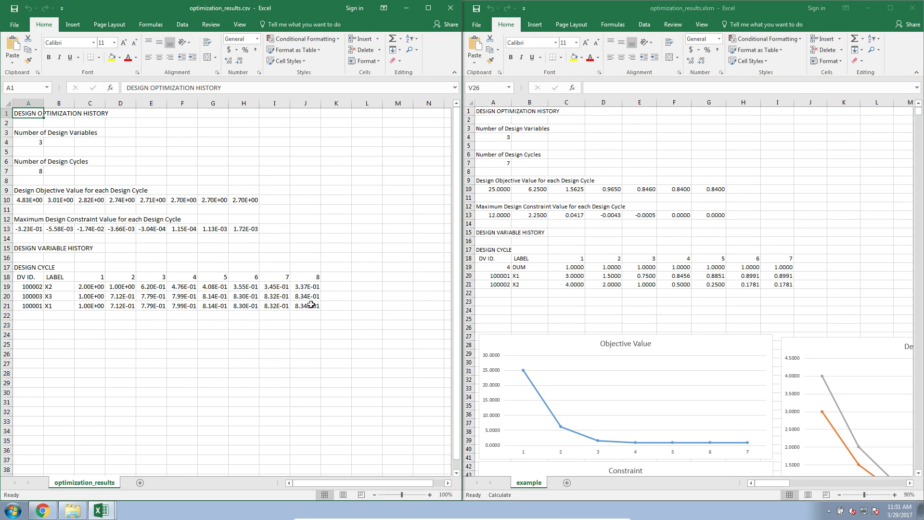
pyautogui.moveTo(311, 304); pyautogui.dragTo(25, 113)
pyautogui.hotkey('ctrl', 'c')
pyautogui.click(497, 108)
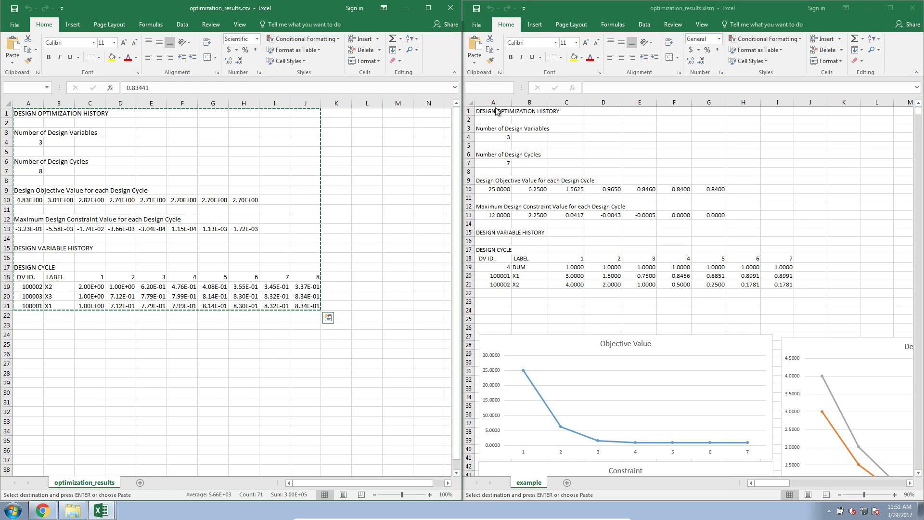
pyautogui.click(496, 109)
pyautogui.rightClick(497, 110)
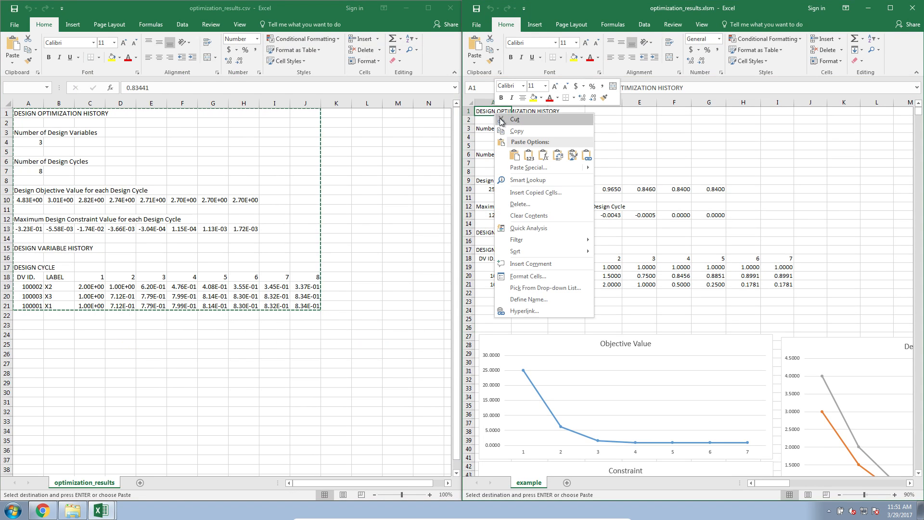
pyautogui.click(533, 159)
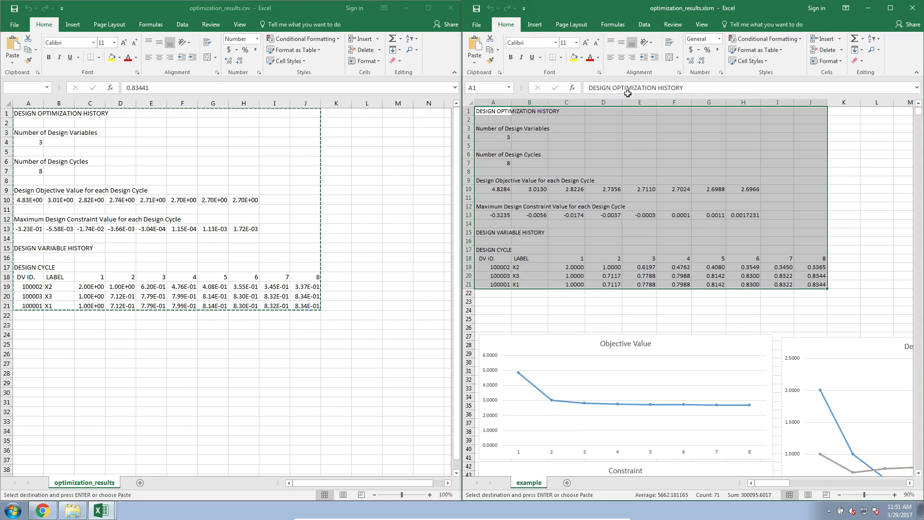
# Step: Maximize optimization_results.xlsm and filter series X3 and X1 out of the Design Variable History chart, leaving only X2
pyautogui.doubleClick(774, 13)
pyautogui.scroll(-3, 553, 356)
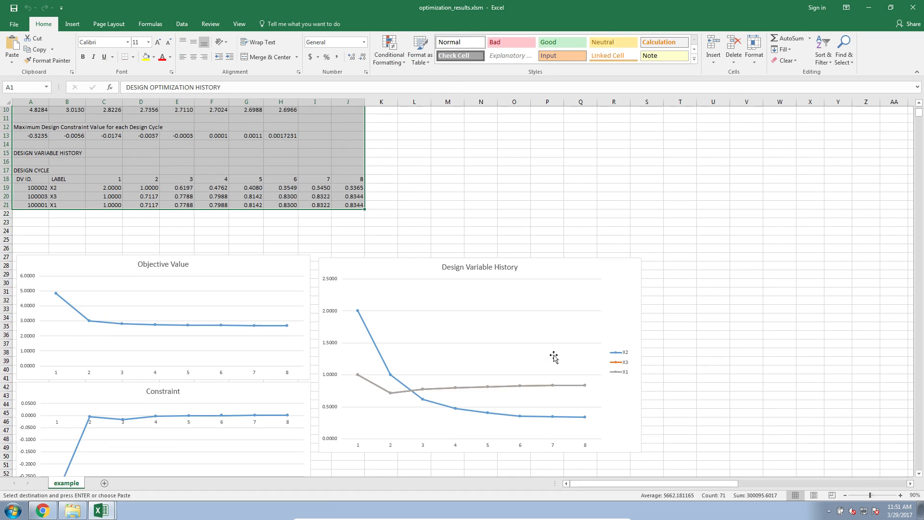
pyautogui.scroll(-3, 554, 356)
pyautogui.click(618, 224)
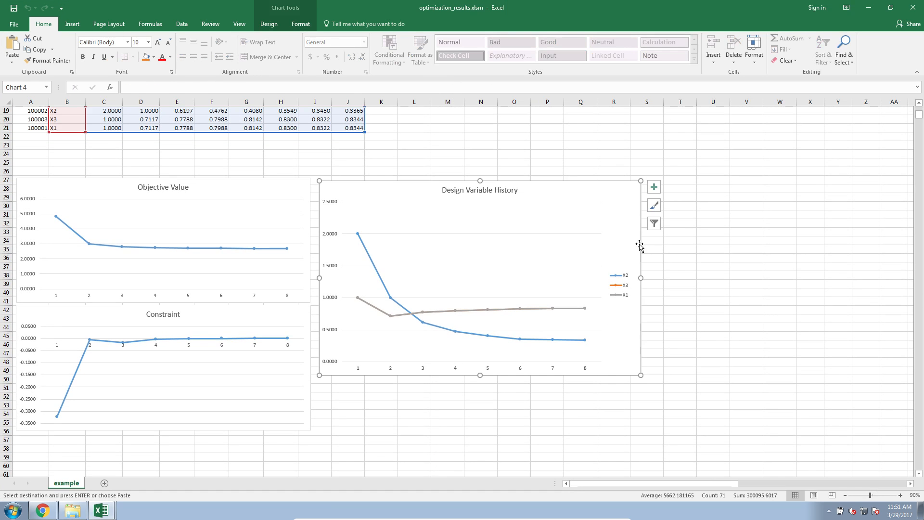
pyautogui.click(654, 224)
pyautogui.click(687, 274)
pyautogui.click(687, 287)
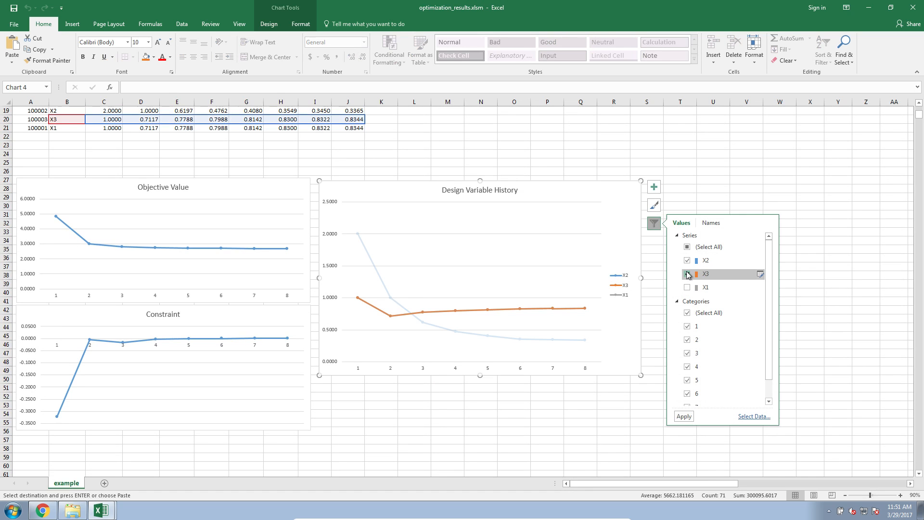
pyautogui.click(686, 417)
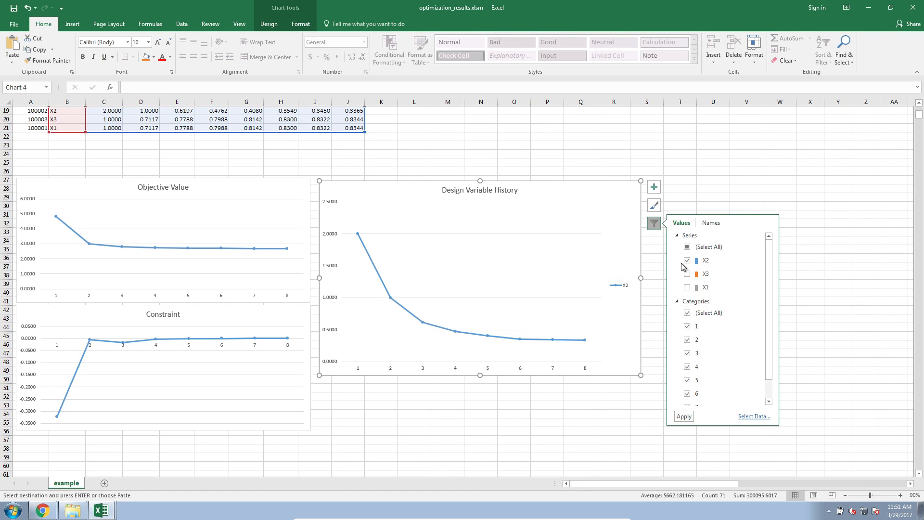
pyautogui.click(717, 180)
# Step: Minimize both Excel workbooks, the Windows Explorer window and the browser to show the desktop
pyautogui.click(869, 7)
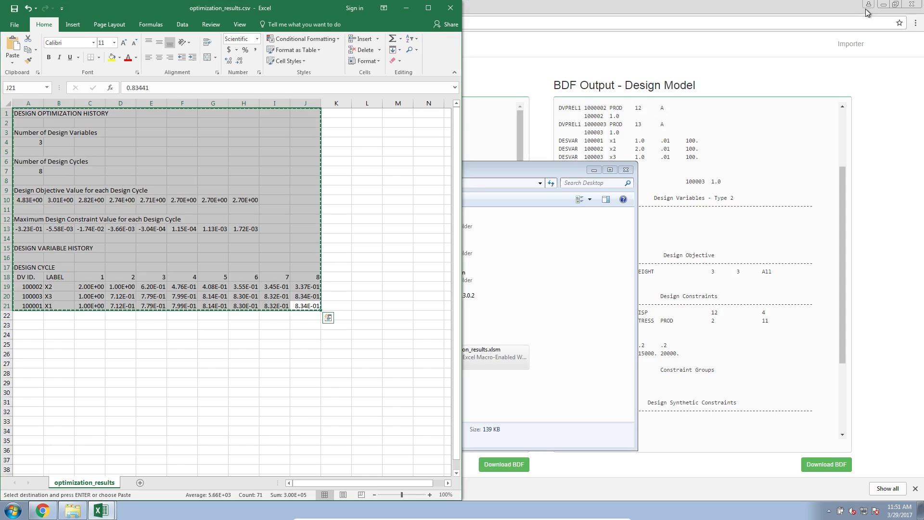
pyautogui.click(406, 8)
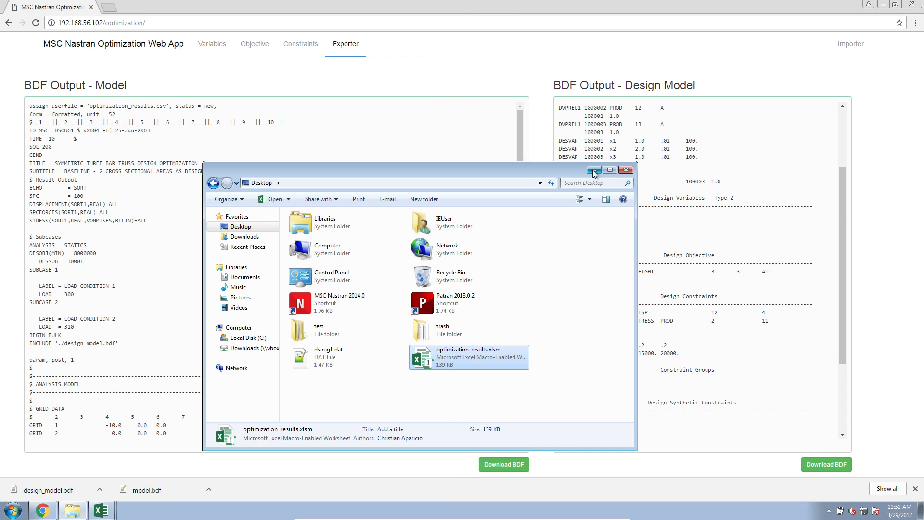
pyautogui.click(593, 170)
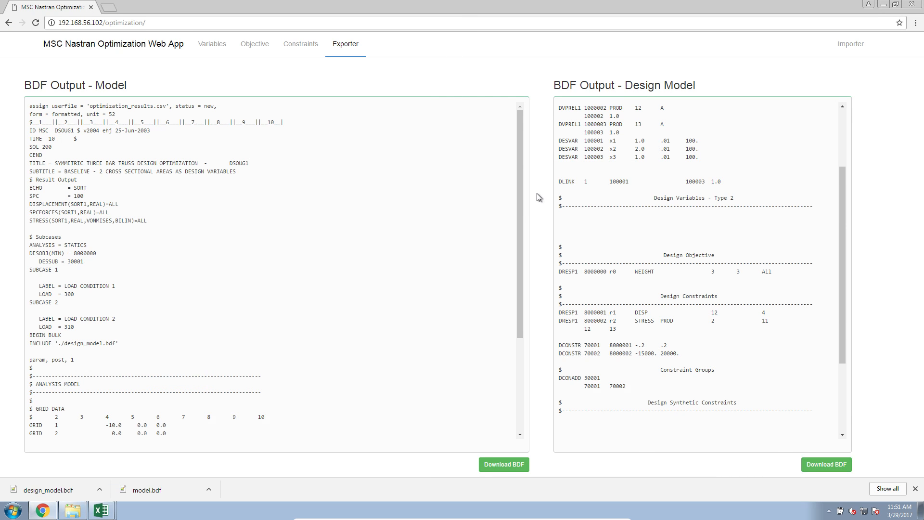
pyautogui.click(884, 6)
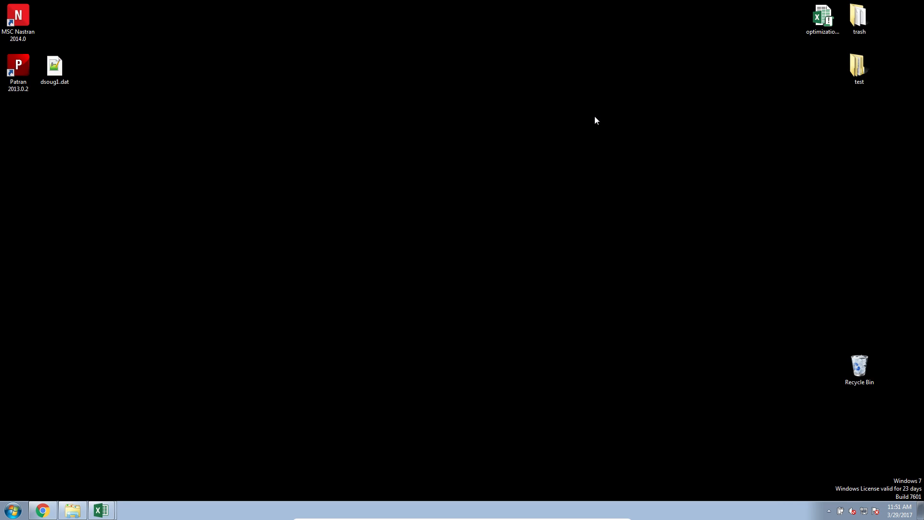
# Step: Return to Chrome and load a second copy of the optimization web app at 192.168.56.102/optimization/ in a new browser tab
pyautogui.click(43, 510)
pyautogui.click(149, 23)
pyautogui.hotkey('ctrl', 'c')
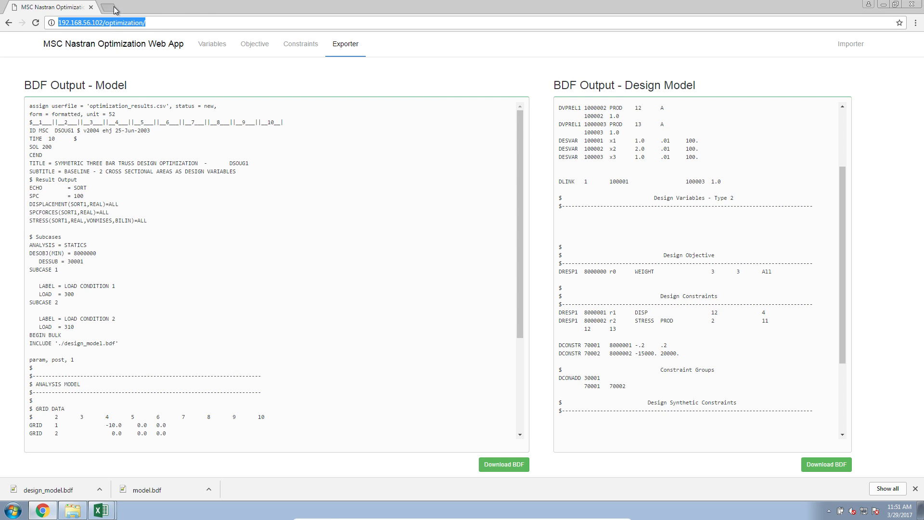
pyautogui.click(109, 8)
pyautogui.hotkey('ctrl', 'v')
pyautogui.press('Return')
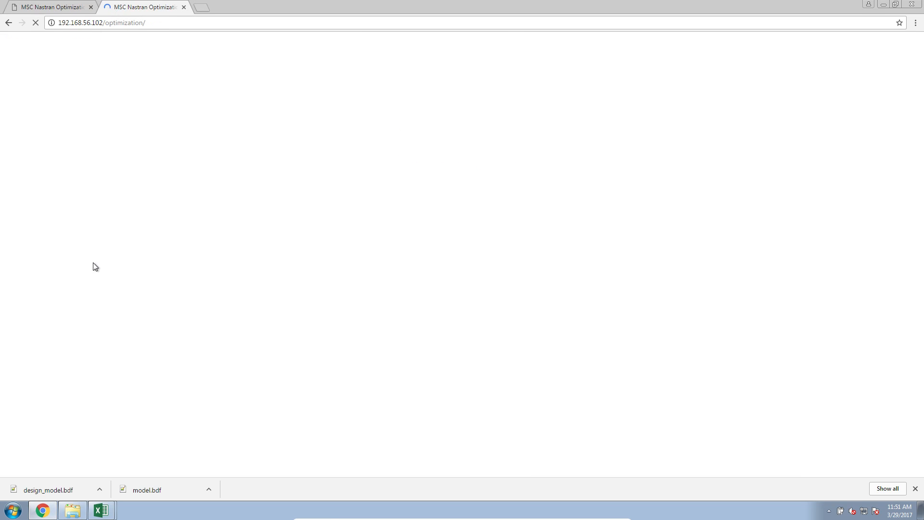
# Step: Return to Windows Explorer and create a new folder named a in the Downloads folder
pyautogui.click(73, 510)
pyautogui.click(245, 236)
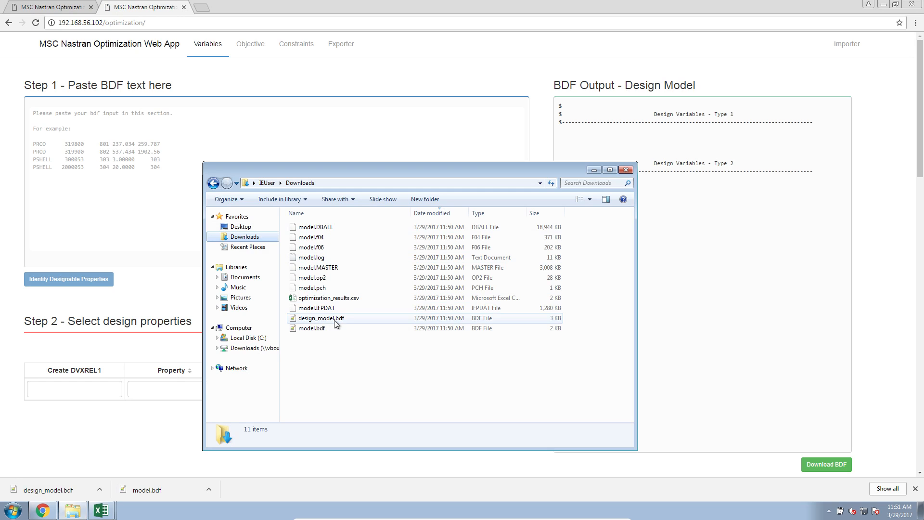
pyautogui.click(412, 200)
pyautogui.write('a')
pyautogui.click(345, 360)
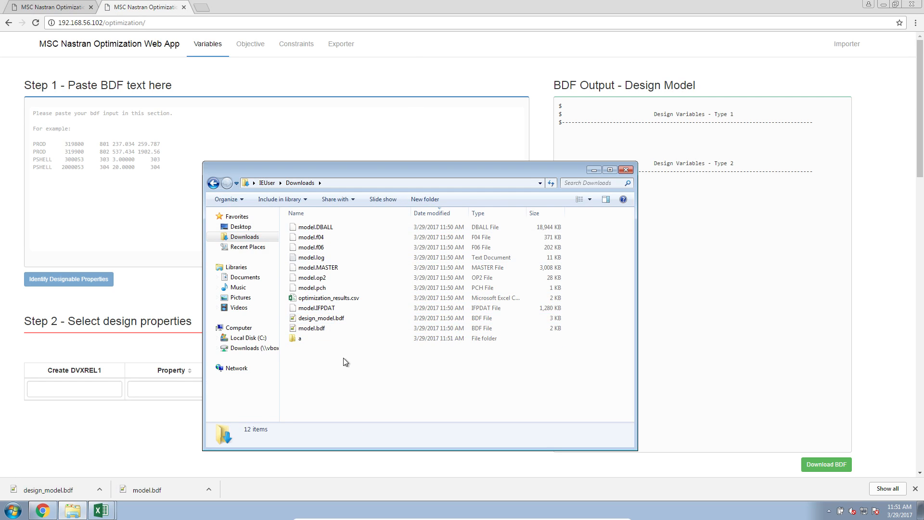
# Step: Move all BDF and result files in Downloads into folder a
pyautogui.hotkey('ctrl', 'a')
pyautogui.keyDown('ctrl'); pyautogui.click(315, 338); pyautogui.keyUp('ctrl')
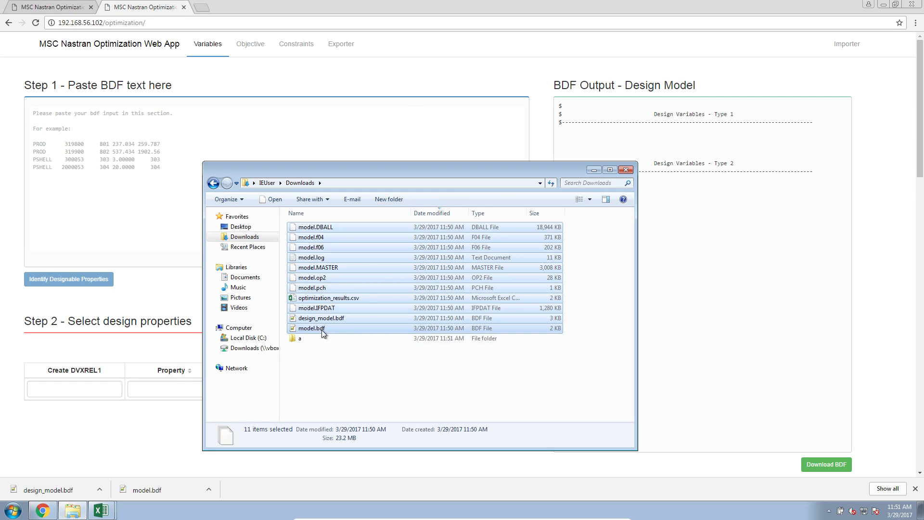
pyautogui.moveTo(322, 328); pyautogui.dragTo(301, 338)
pyautogui.click(503, 295)
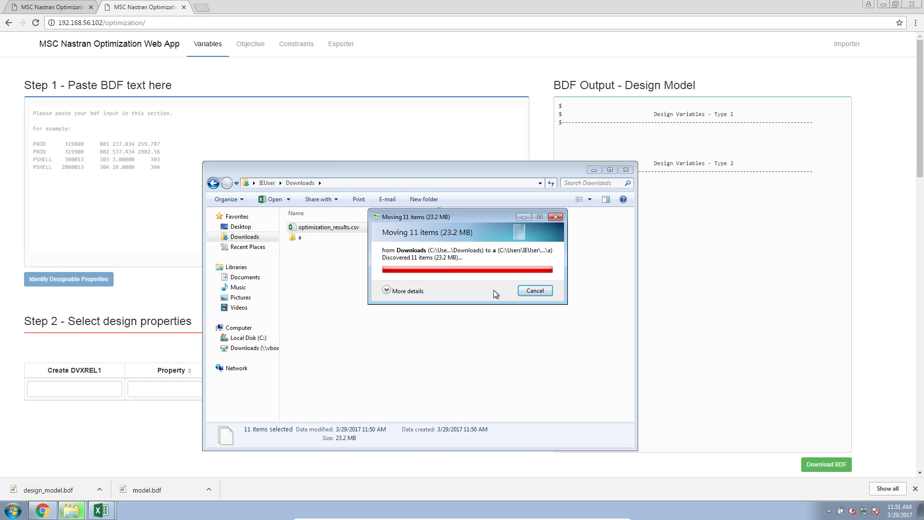
# Step: Open design_model.bdf from folder a in Notepad++ and snap its window to the left half of the desktop
pyautogui.doubleClick(340, 239)
pyautogui.doubleClick(342, 230)
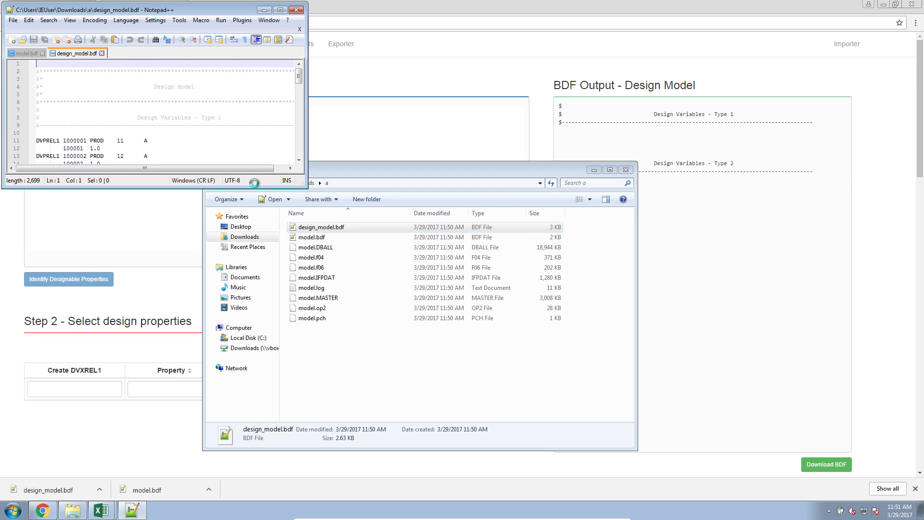
pyautogui.click(174, 94)
pyautogui.moveTo(205, 2); pyautogui.dragTo(204, 6)
pyautogui.click(155, 23)
pyautogui.press('Escape')
pyautogui.press('super+Left')
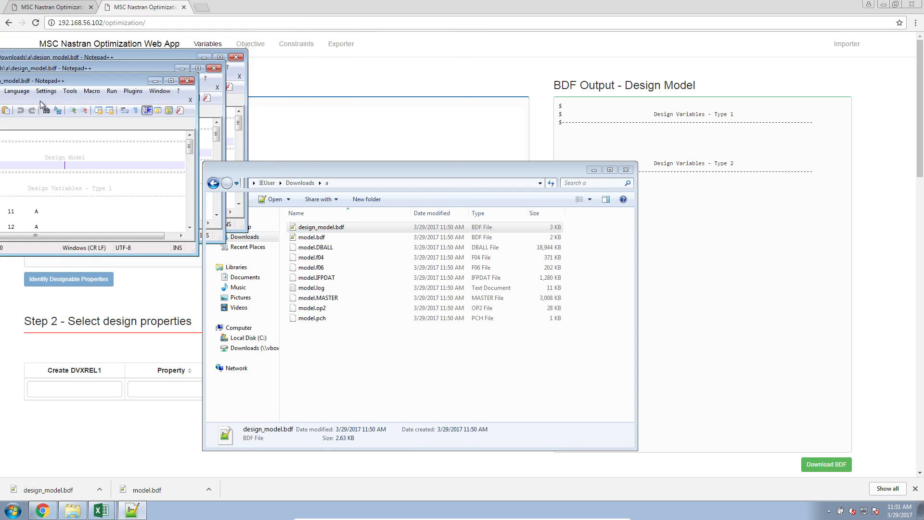
pyautogui.click(21, 323)
pyautogui.click(110, 355)
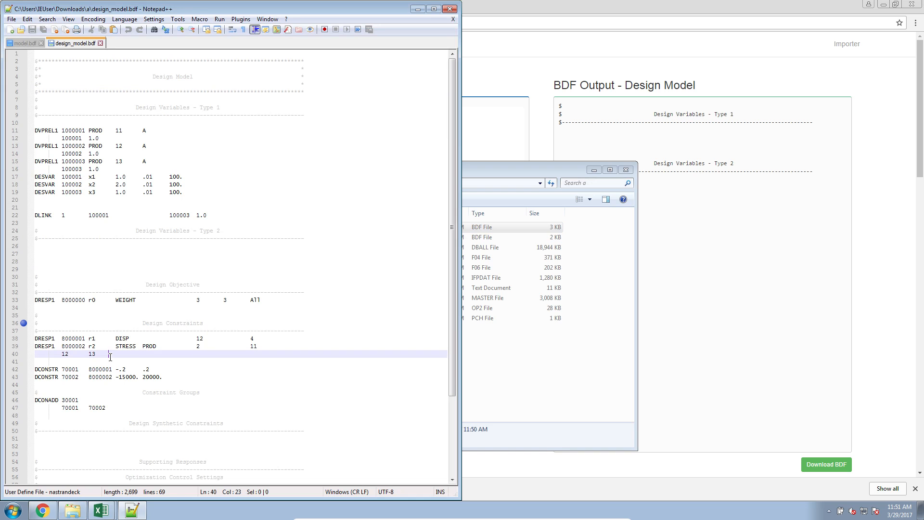
pyautogui.click(124, 339)
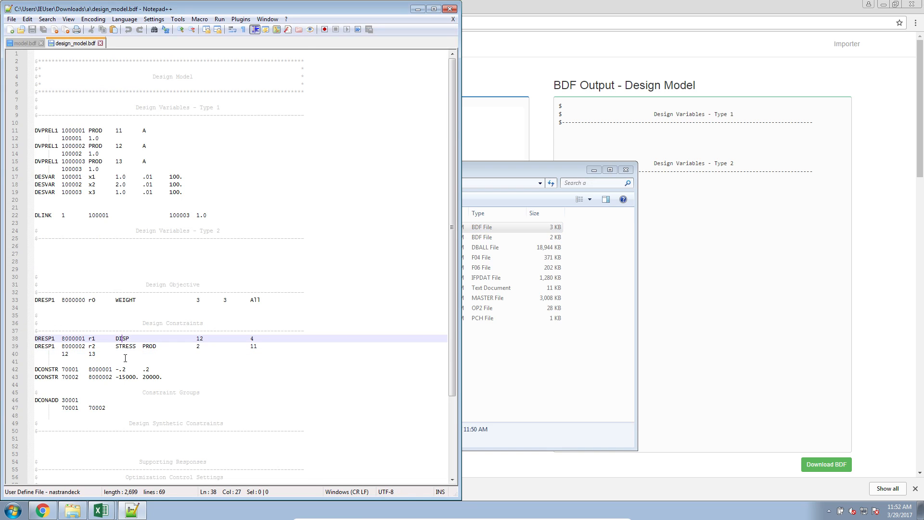
# Step: Copy the entire design_model.bdf text into the Importer of the new Chrome session and import the design model
pyautogui.hotkey('ctrl', 'a')
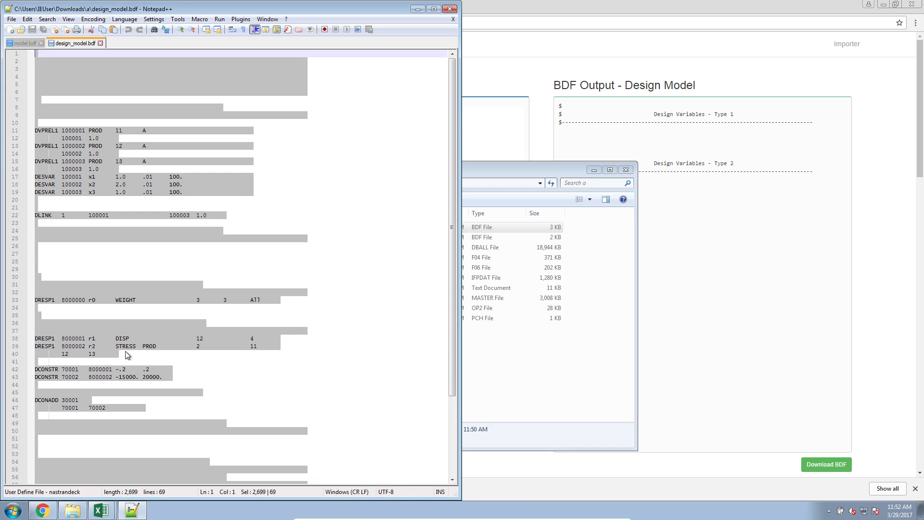
pyautogui.click(162, 177)
pyautogui.click(595, 84)
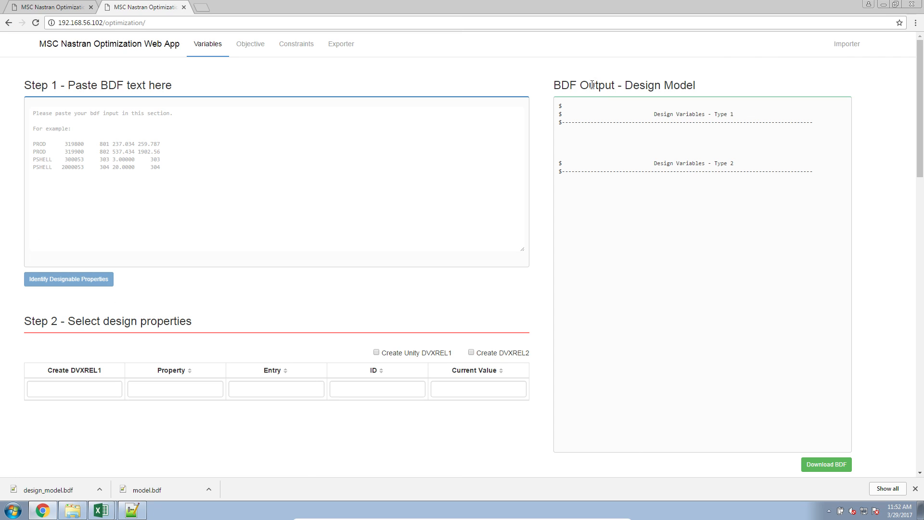
pyautogui.click(834, 48)
pyautogui.click(398, 247)
pyautogui.hotkey('ctrl', 'v')
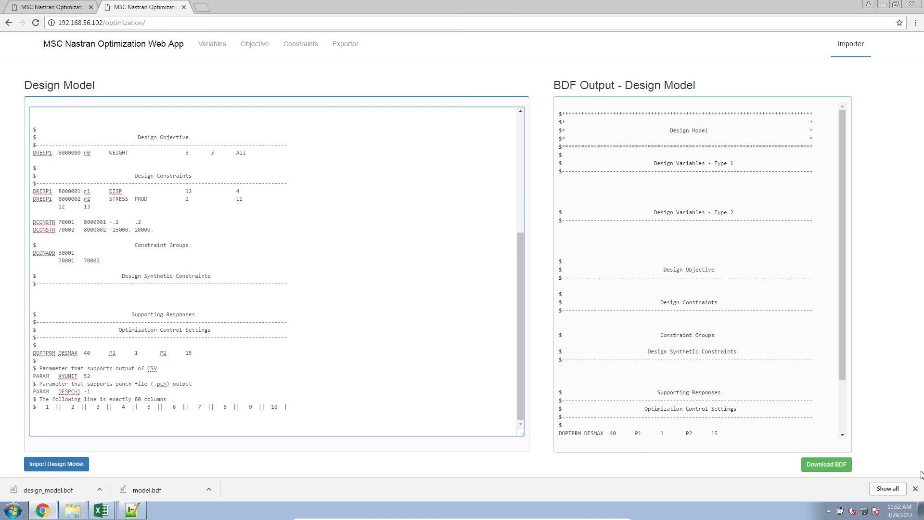
pyautogui.click(916, 488)
pyautogui.click(48, 458)
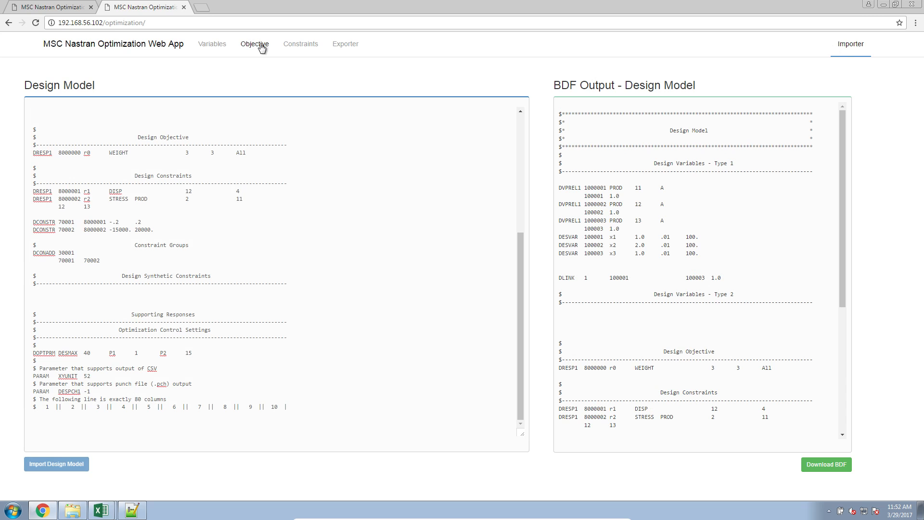
# Step: Review the imported design variables and DLINK, the weight objective and the constraints in the web app
pyautogui.click(229, 46)
pyautogui.scroll(-4, 224, 178)
pyautogui.scroll(-4, 203, 229)
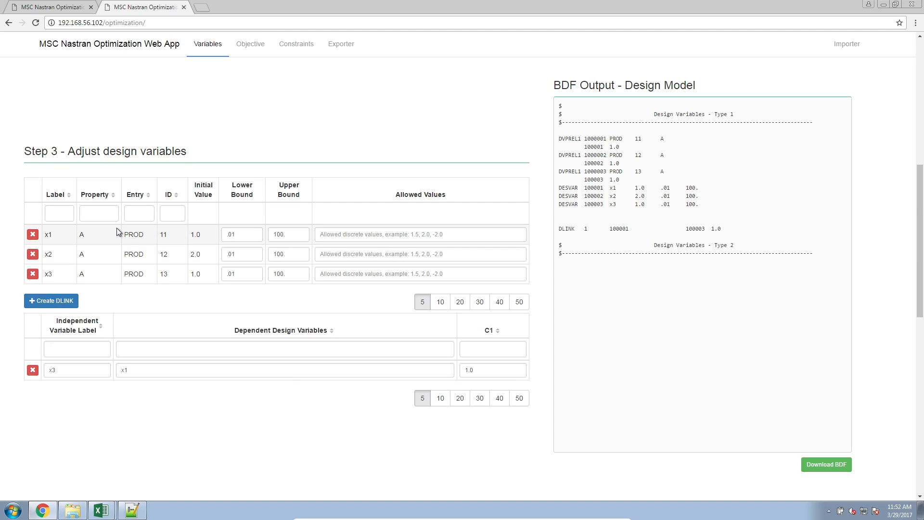
pyautogui.click(241, 49)
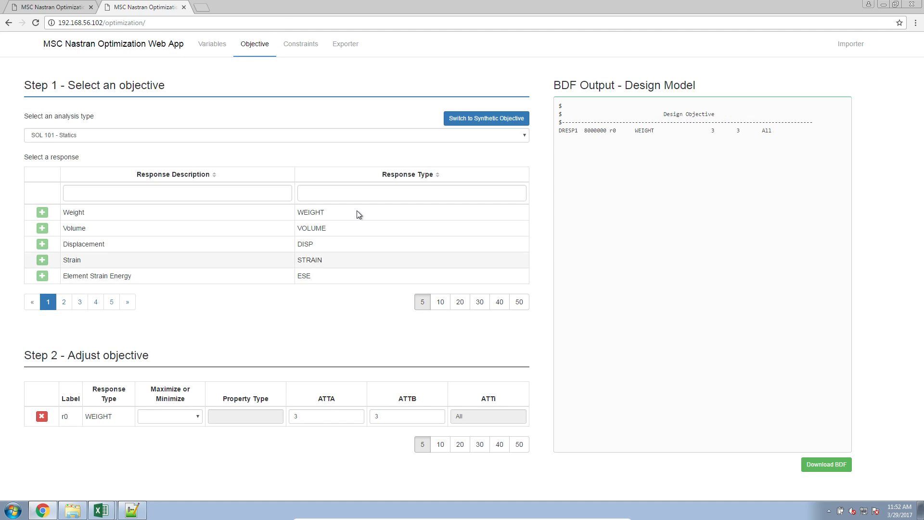
pyautogui.click(315, 44)
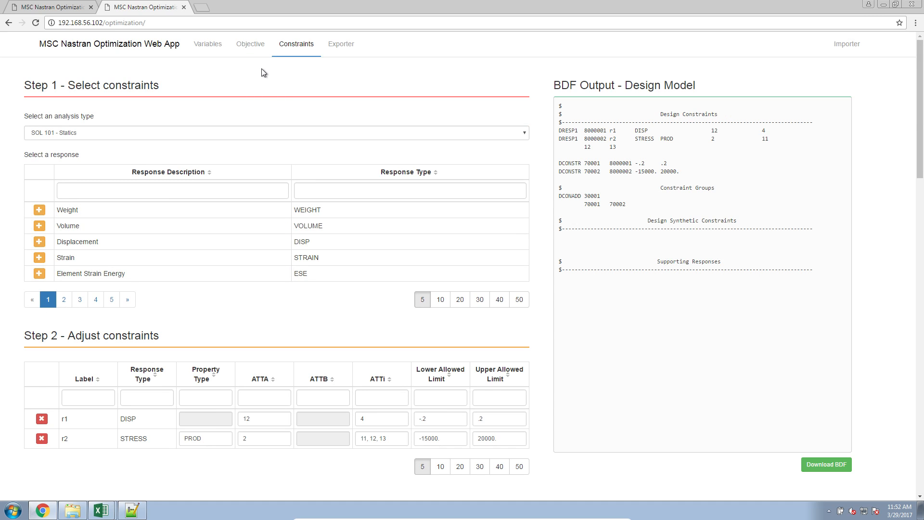
# Step: Look at the synthetic objective setup and return to the regular objective
pyautogui.click(251, 48)
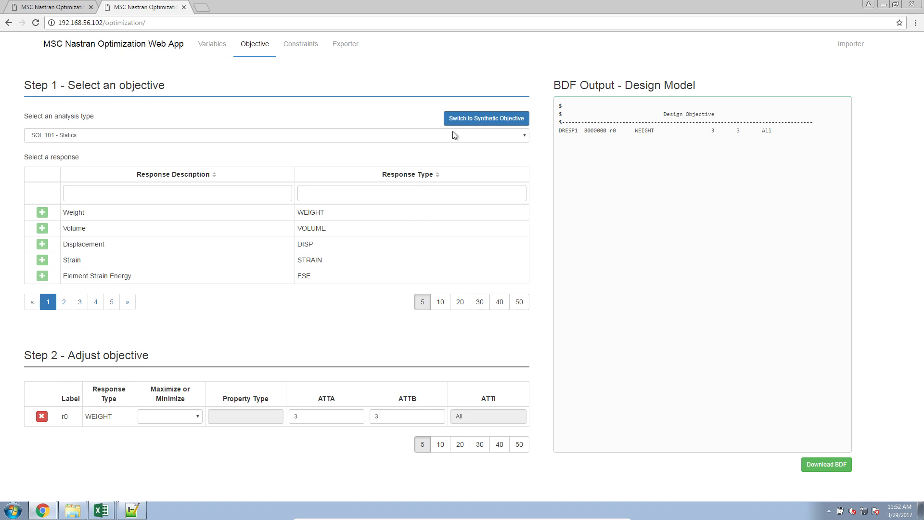
pyautogui.click(465, 117)
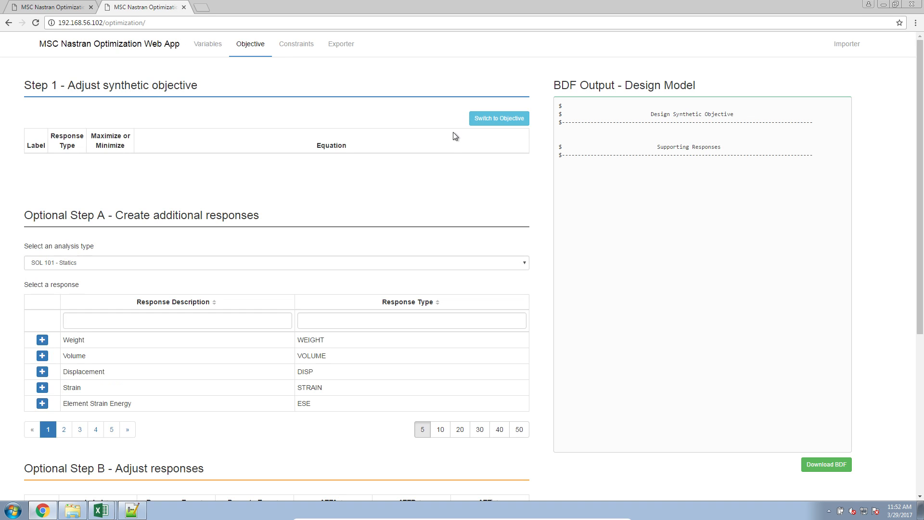
pyautogui.click(471, 121)
pyautogui.click(474, 120)
pyautogui.click(478, 121)
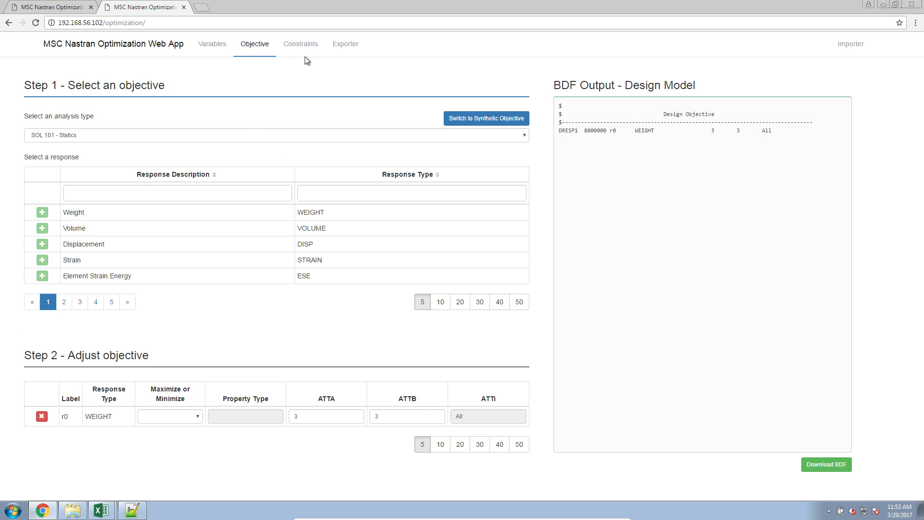
# Step: Add an empty synthetic constraint row under Step 4 of the constraints
pyautogui.click(302, 44)
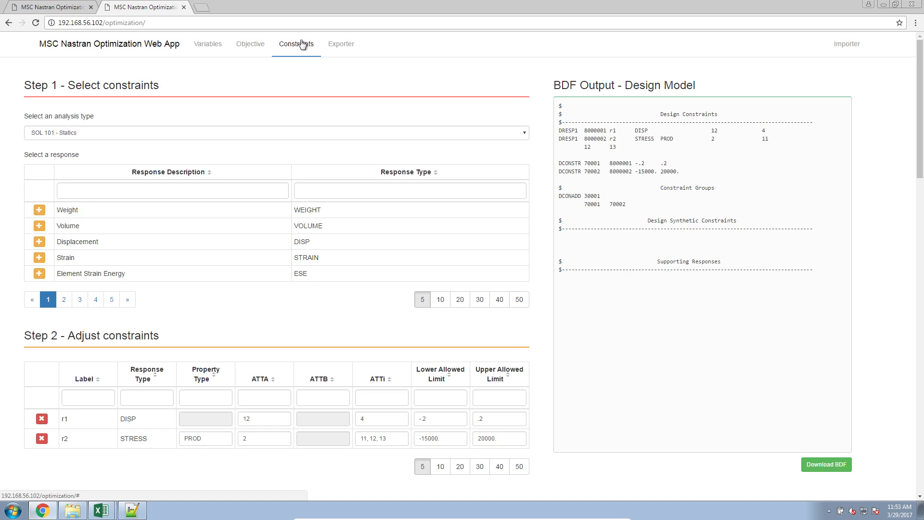
pyautogui.scroll(-10, 189, 409)
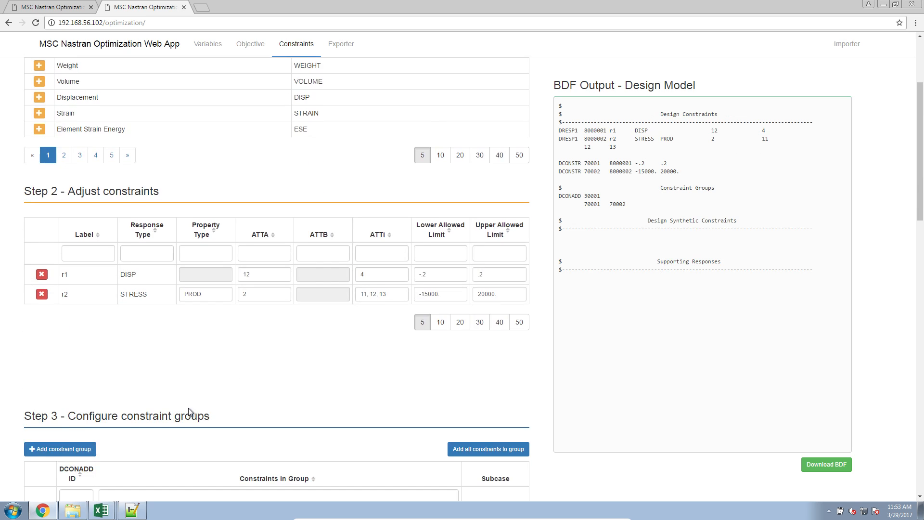
pyautogui.scroll(-2, 186, 403)
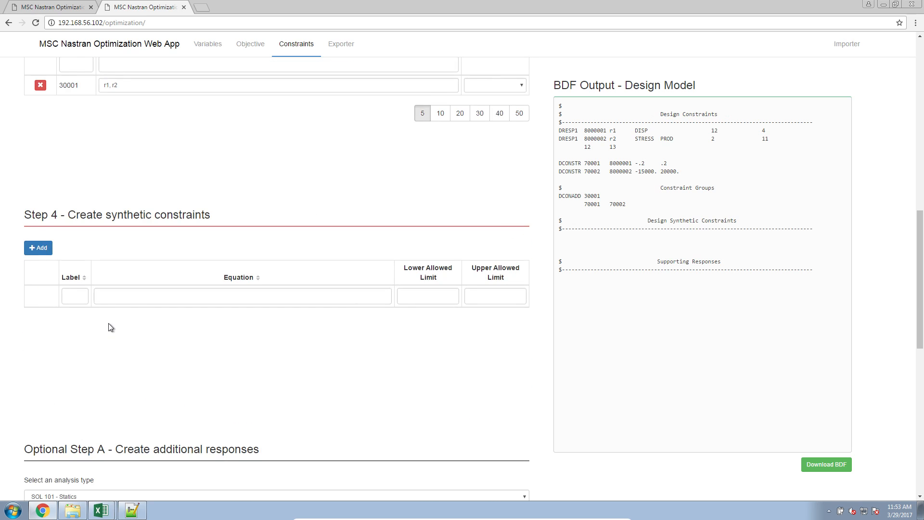
pyautogui.click(38, 247)
pyautogui.click(155, 319)
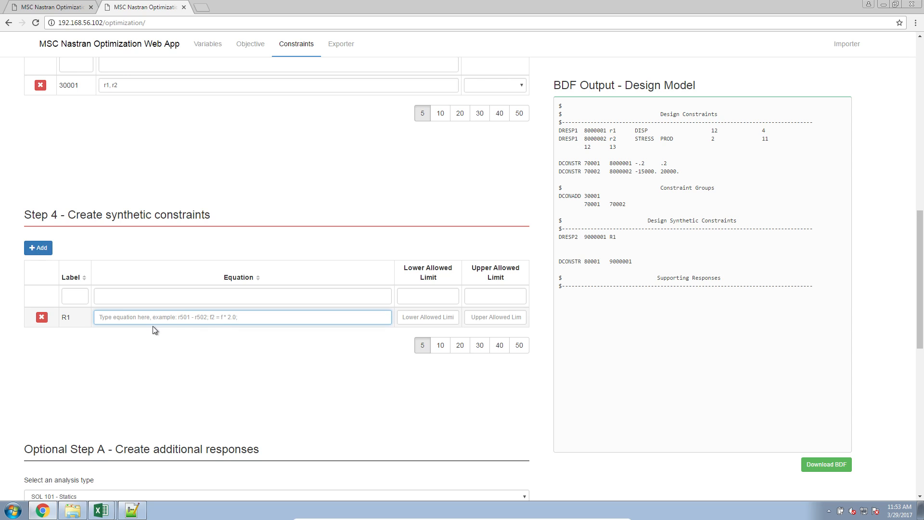
# Step: Check the constraint and variable labels and set the synthetic constraint's equation to x1 + x2 + x3 + r1 / 2.0 + r2**2
pyautogui.scroll(8, 152, 326)
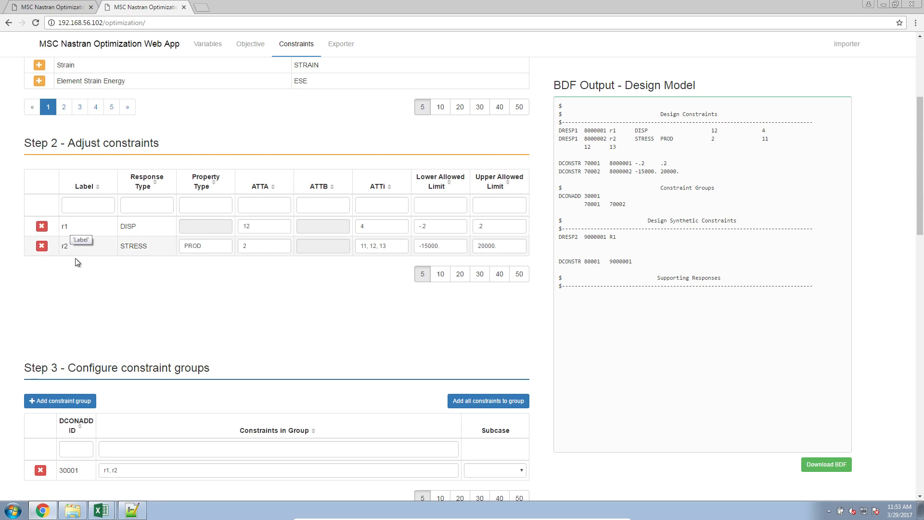
pyautogui.scroll(-3, 72, 231)
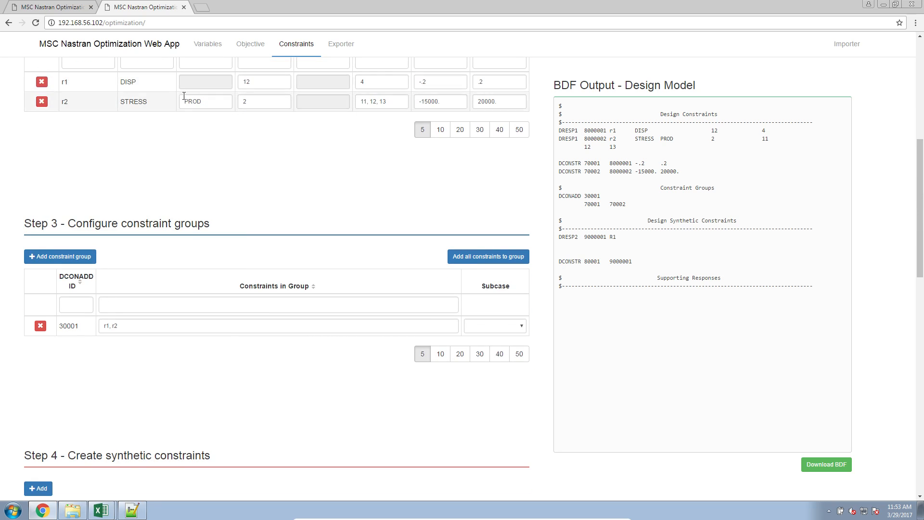
pyautogui.click(206, 56)
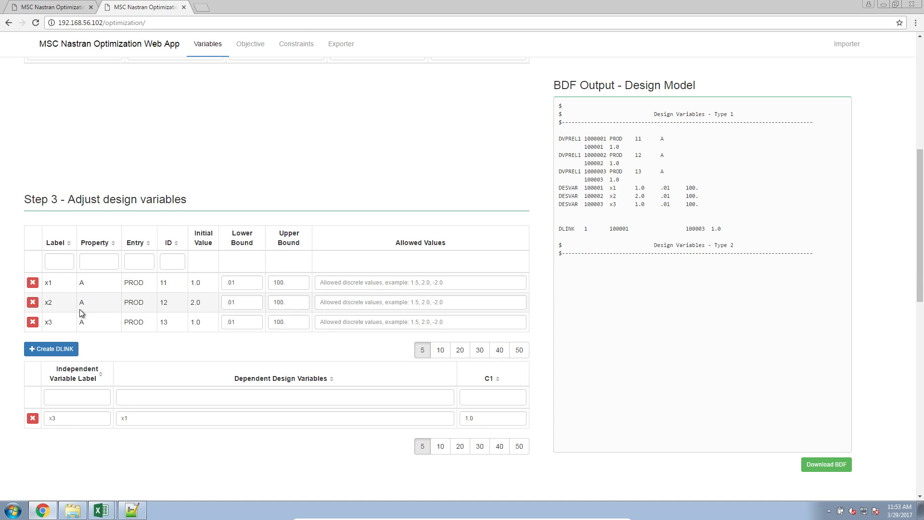
pyautogui.click(297, 54)
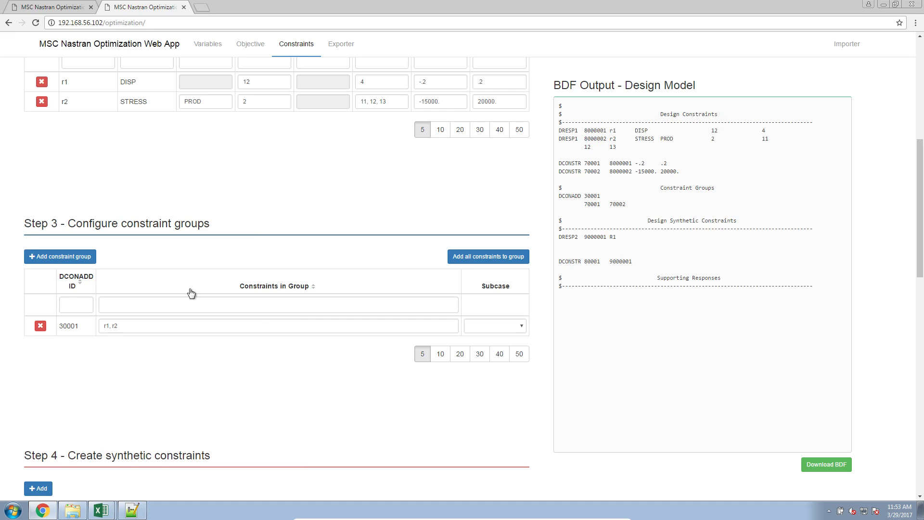
pyautogui.scroll(-5, 159, 326)
pyautogui.click(165, 316)
pyautogui.write('x')
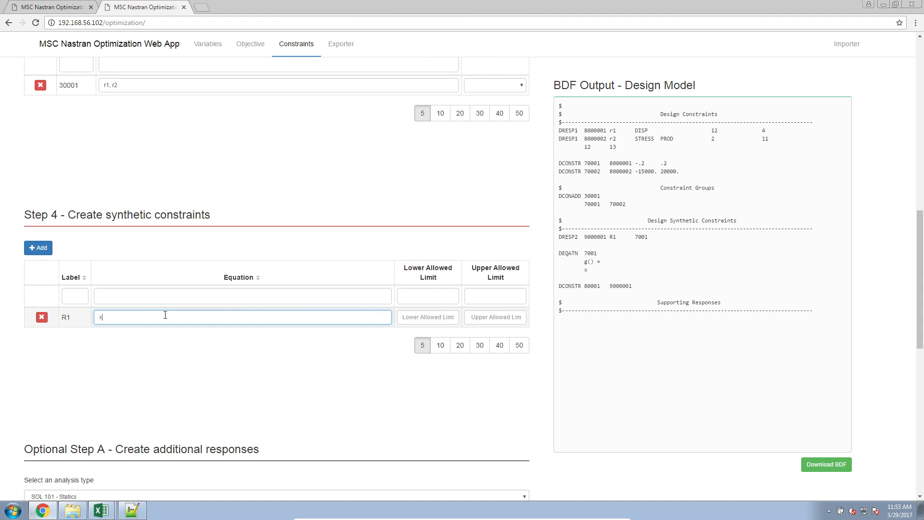
pyautogui.write('1 + x2 + x3 + r1 / 2')
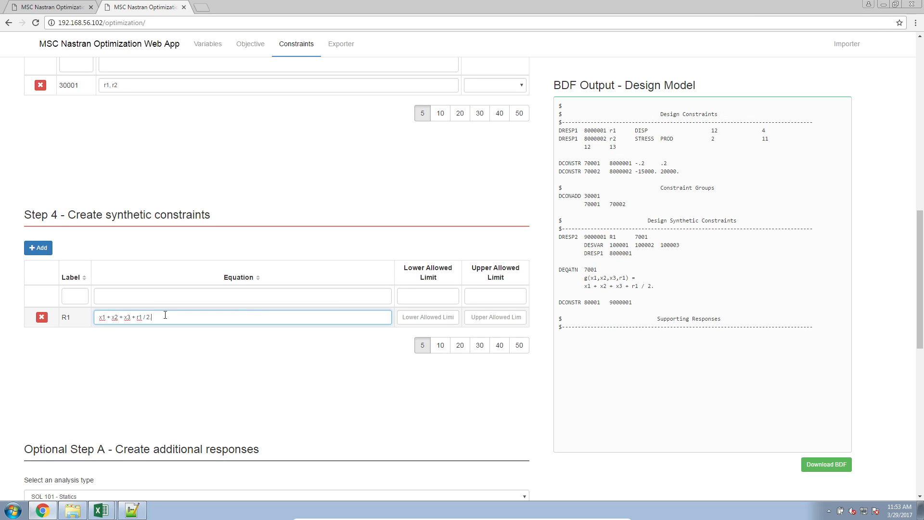
pyautogui.write('.0 + r2')
# Step: Set the synthetic constraint's upper allowed limit to .002, leaving the lower limit empty
pyautogui.press('Tab')
pyautogui.press('Tab')
pyautogui.write('.00')
pyautogui.press('Tab')
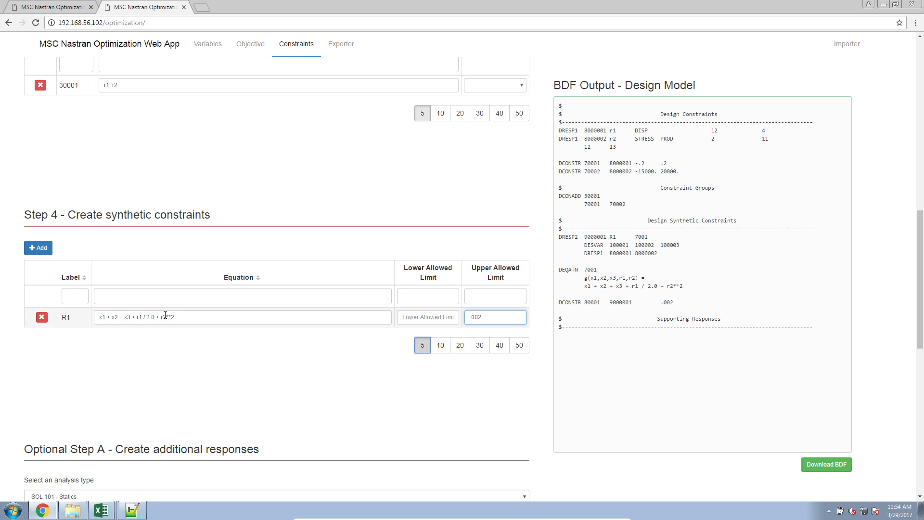
pyautogui.click(349, 227)
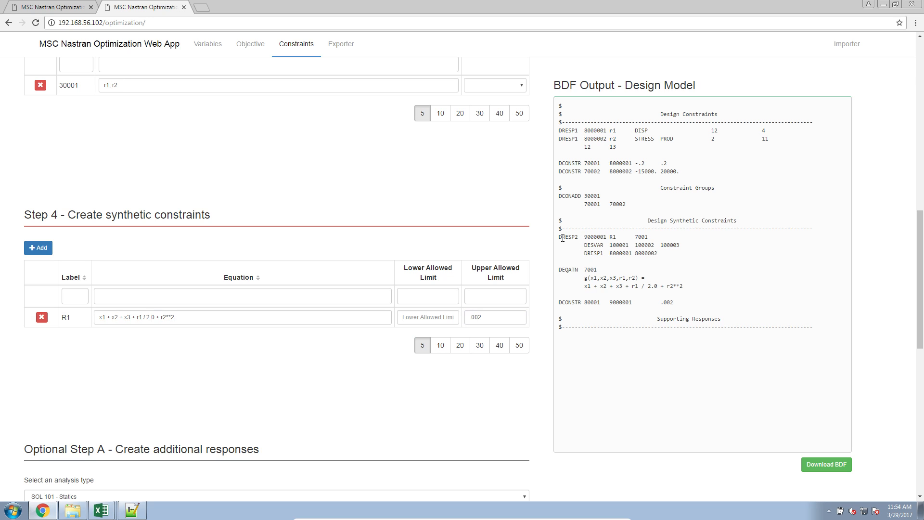
# Step: Examine the DRESP2, DEQATN and DCONSTR entries in the BDF output against the synthetic constraint's equation and upper limit
pyautogui.moveTo(562, 234); pyautogui.dragTo(656, 258)
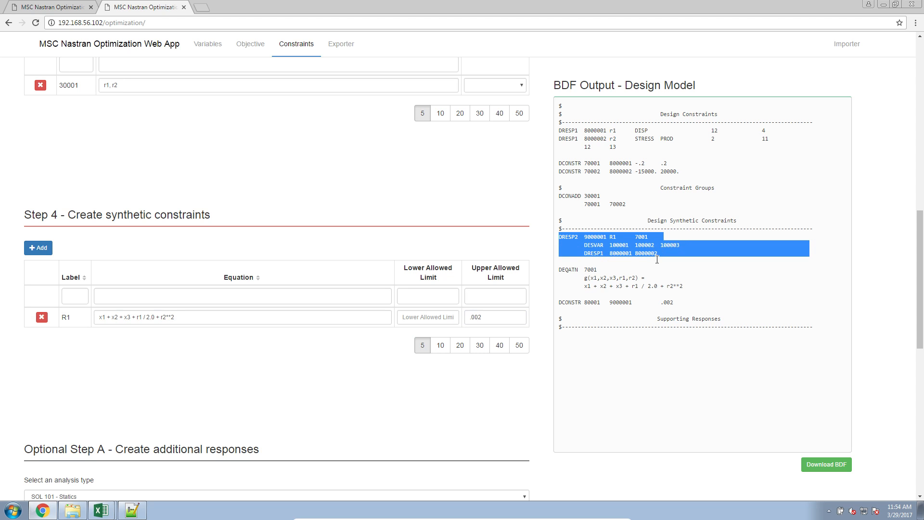
pyautogui.click(631, 264)
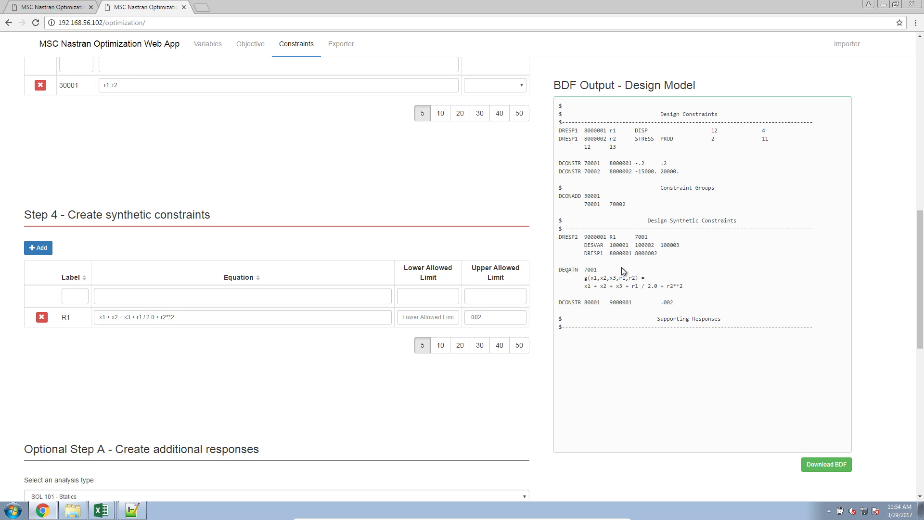
pyautogui.moveTo(569, 270); pyautogui.dragTo(657, 295)
pyautogui.click(655, 295)
pyautogui.tripleClick(597, 288)
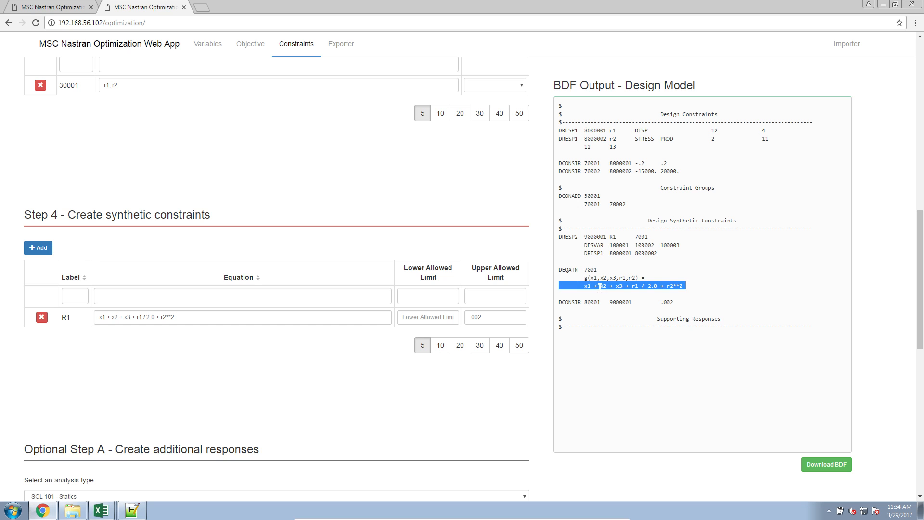
pyautogui.doubleClick(284, 317)
pyautogui.click(283, 316)
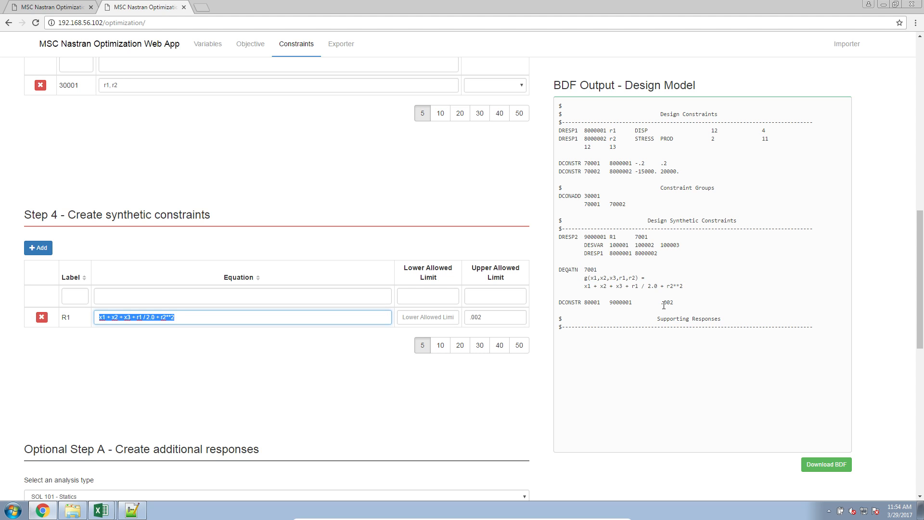
pyautogui.moveTo(660, 303); pyautogui.dragTo(676, 303)
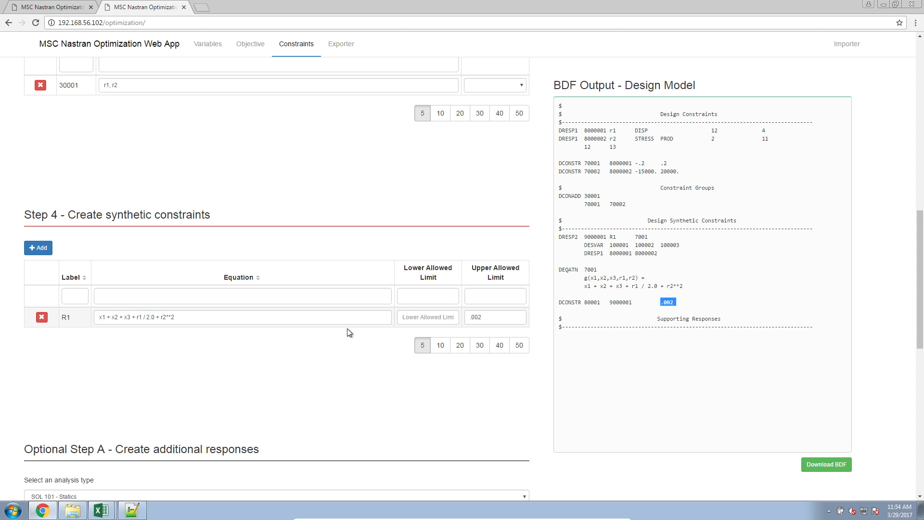
# Step: Add synthetic constraint R1 to constraint group 30001 and check the group's DCONADD entry in the BDF output
pyautogui.scroll(3, 337, 356)
pyautogui.click(170, 230)
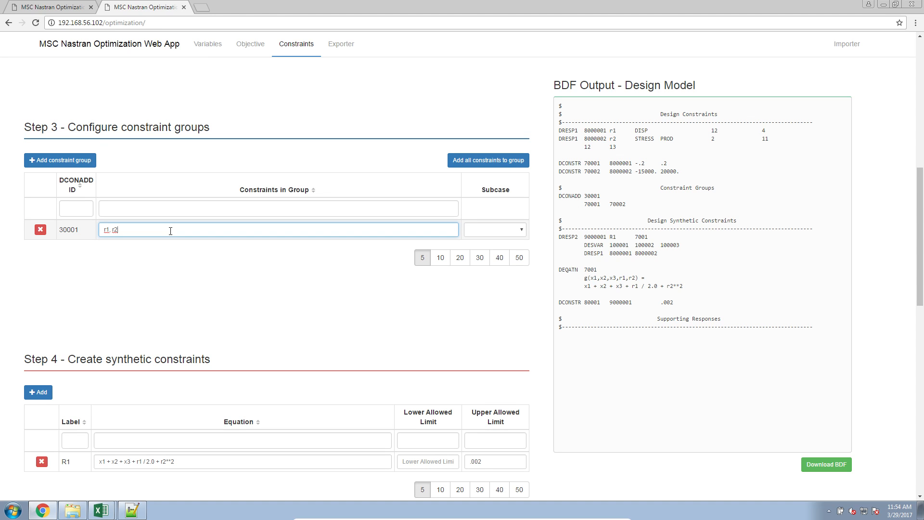
pyautogui.write(', R1')
pyautogui.doubleClick(71, 461)
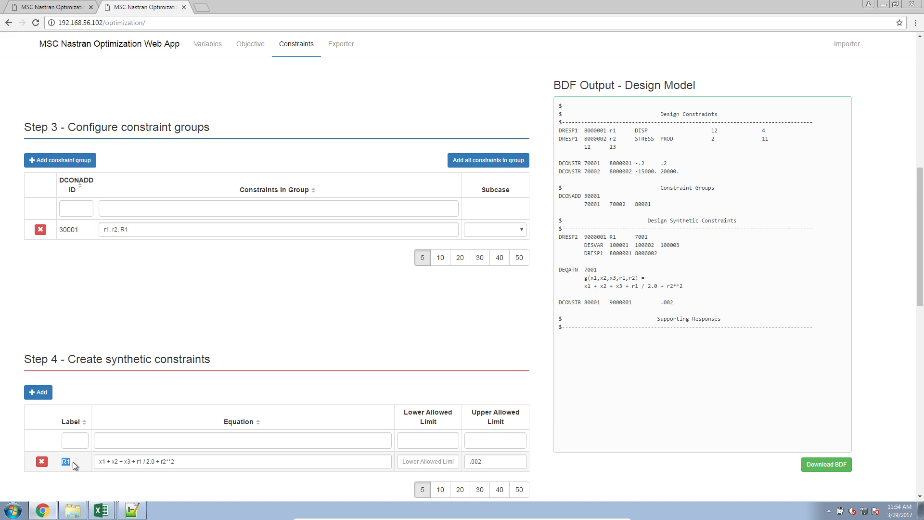
pyautogui.moveTo(192, 224); pyautogui.dragTo(100, 222)
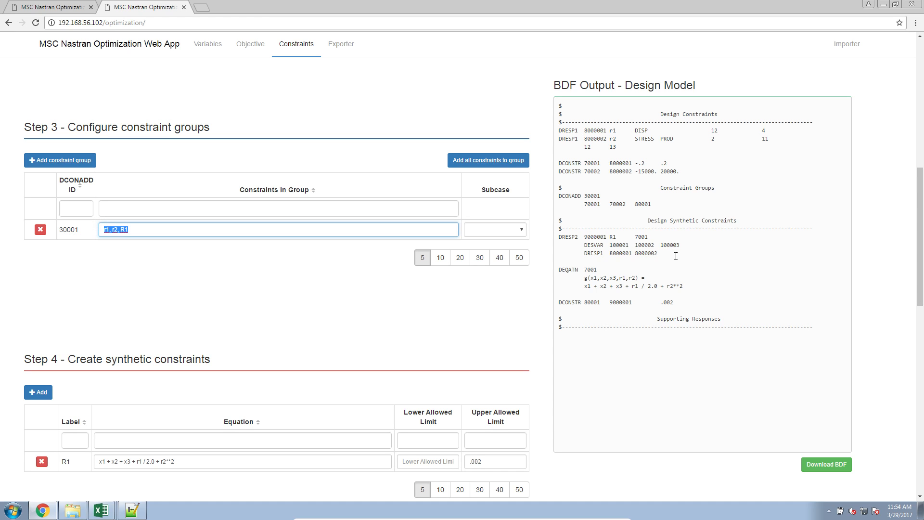
pyautogui.moveTo(648, 205); pyautogui.dragTo(558, 189)
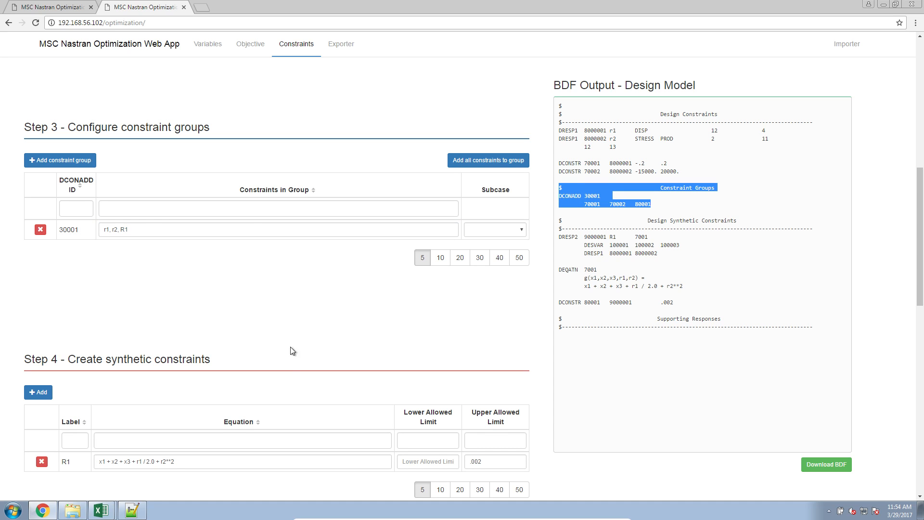
pyautogui.click(287, 375)
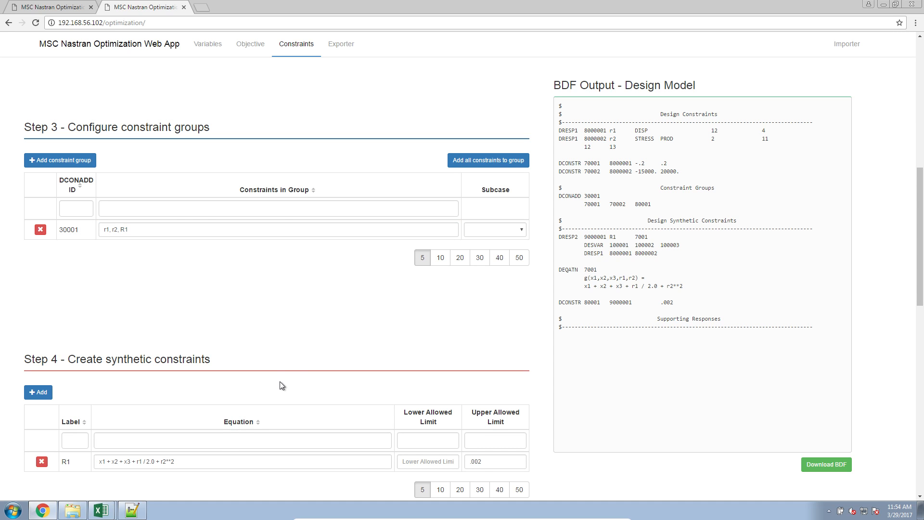
pyautogui.scroll(1, 276, 385)
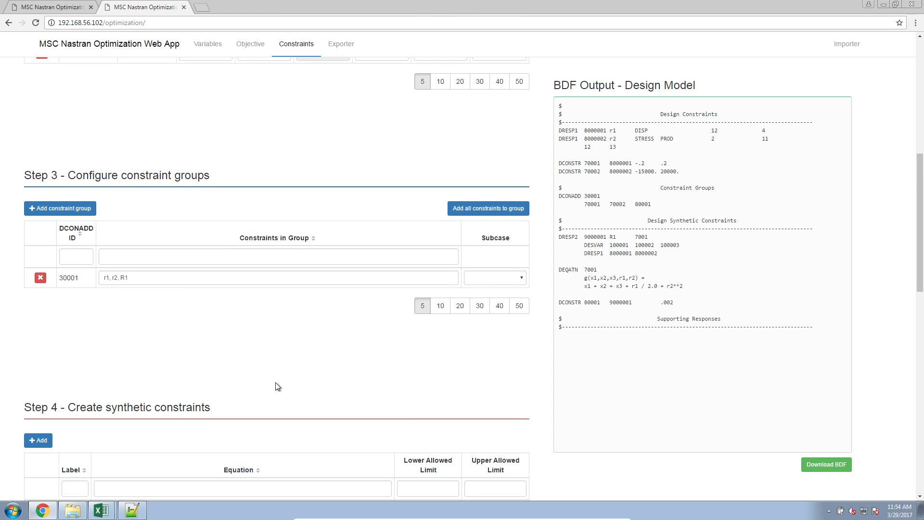
pyautogui.scroll(-1, 225, 367)
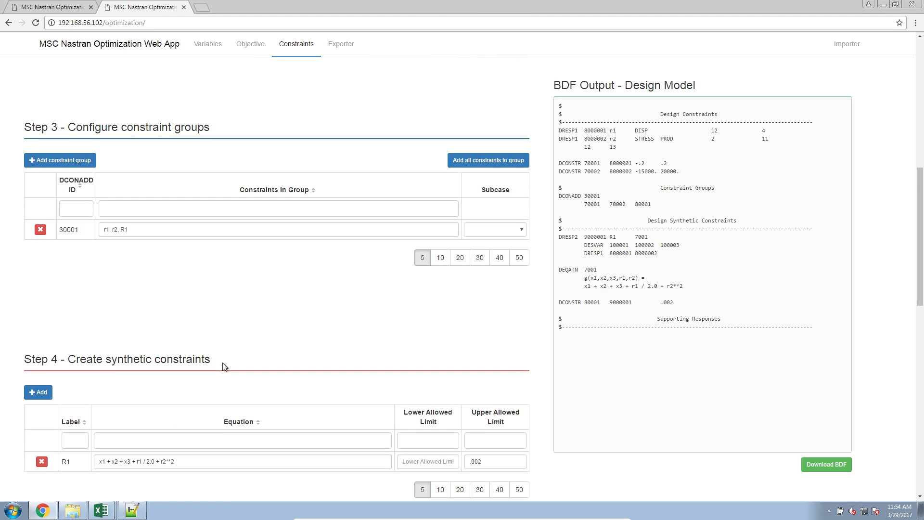
pyautogui.scroll(-2, 212, 370)
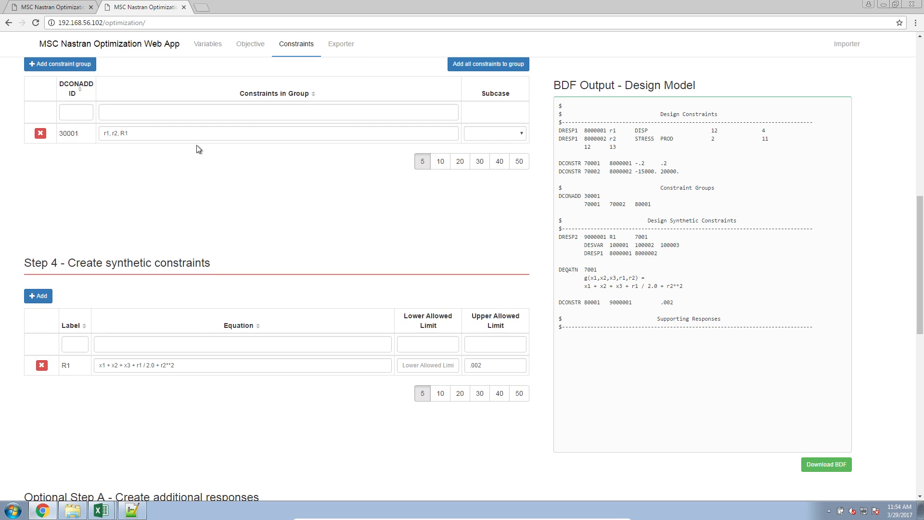
pyautogui.click(126, 509)
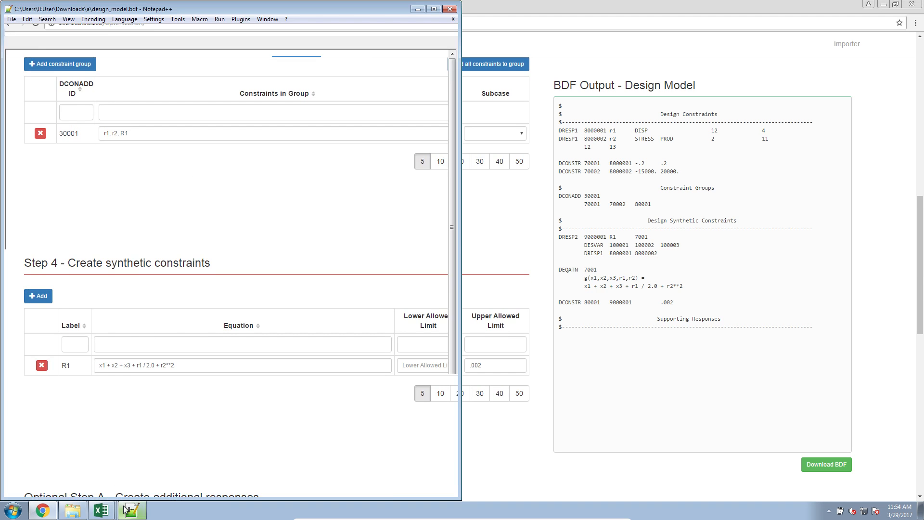
pyautogui.click(591, 153)
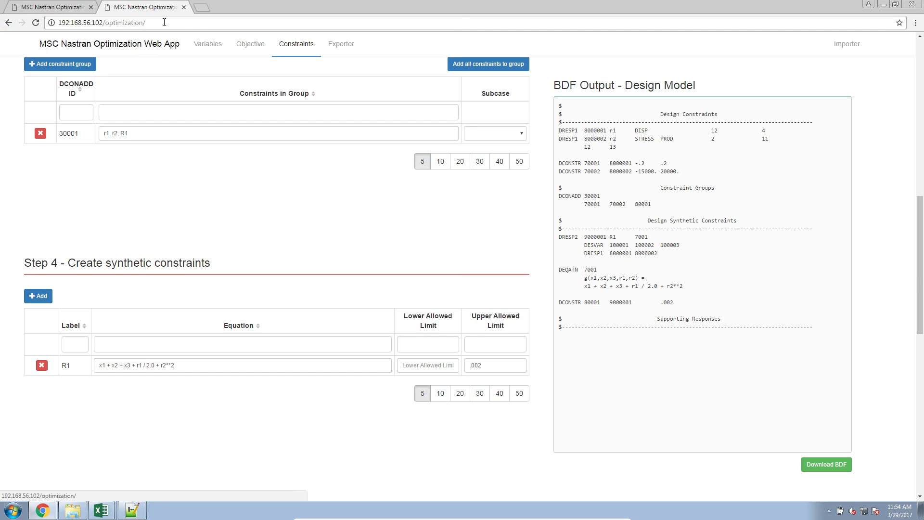
# Step: Open a fresh session of the optimization web app in a new browser tab using the current page's address, 192.168.56.102/optimization/
pyautogui.click(188, 20)
pyautogui.hotkey('ctrl', 'c')
pyautogui.click(201, 8)
pyautogui.hotkey('ctrl', 'v')
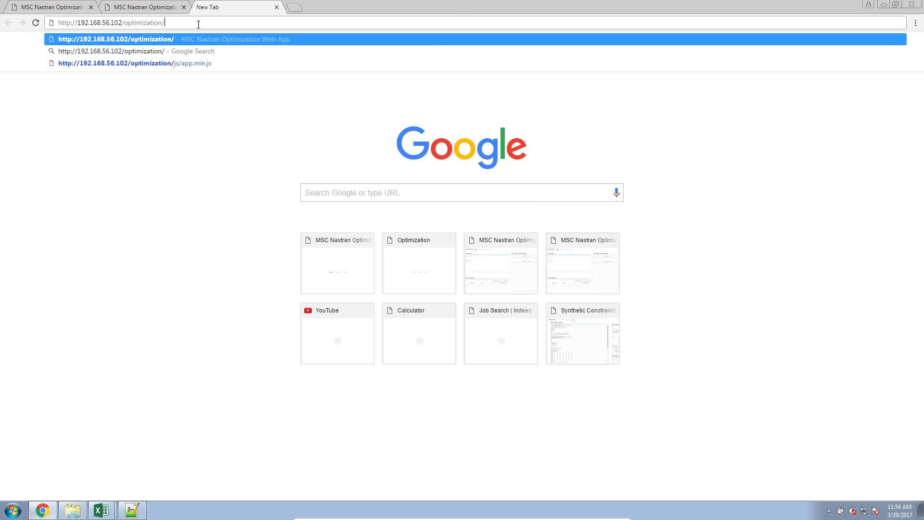
pyautogui.press('Return')
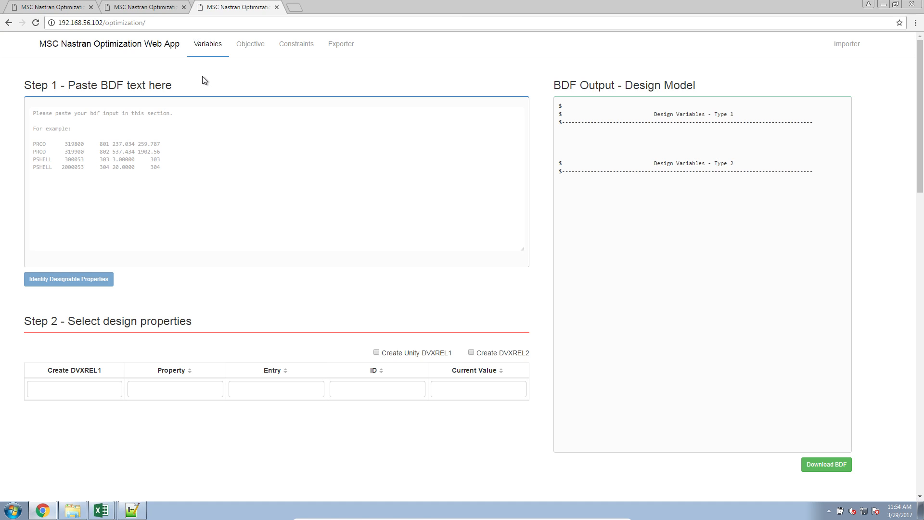